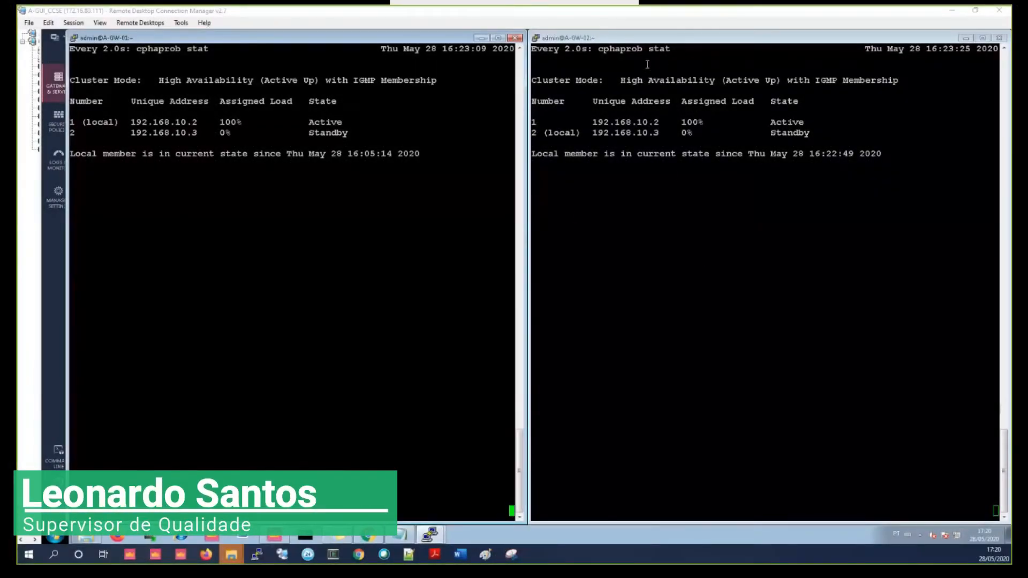
# Stop the cluster status watch on A-GW-02 and list its critical devices with cphaprob -l list.
pyautogui.click(717, 335)
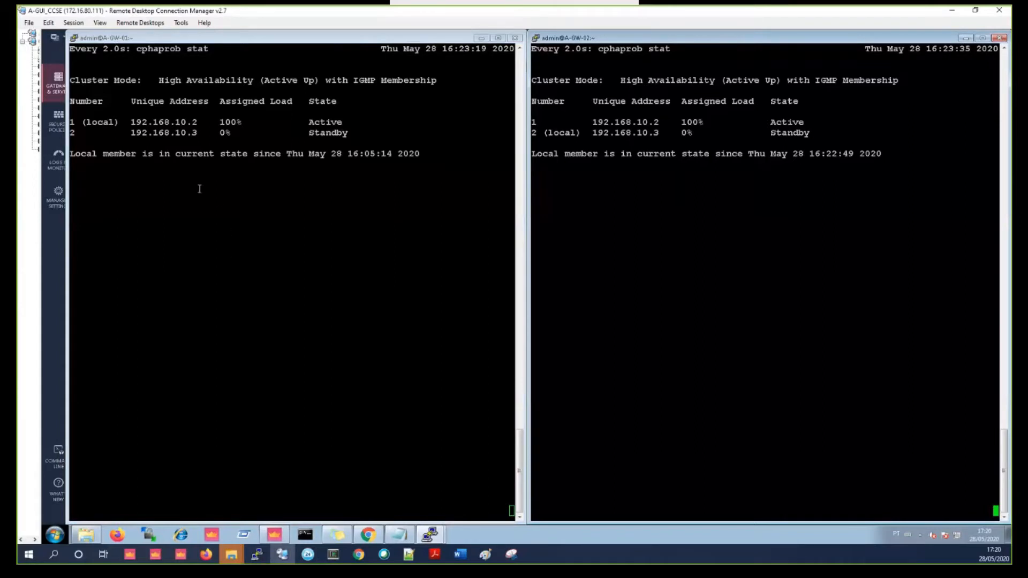
pyautogui.moveTo(316, 123); pyautogui.dragTo(331, 123)
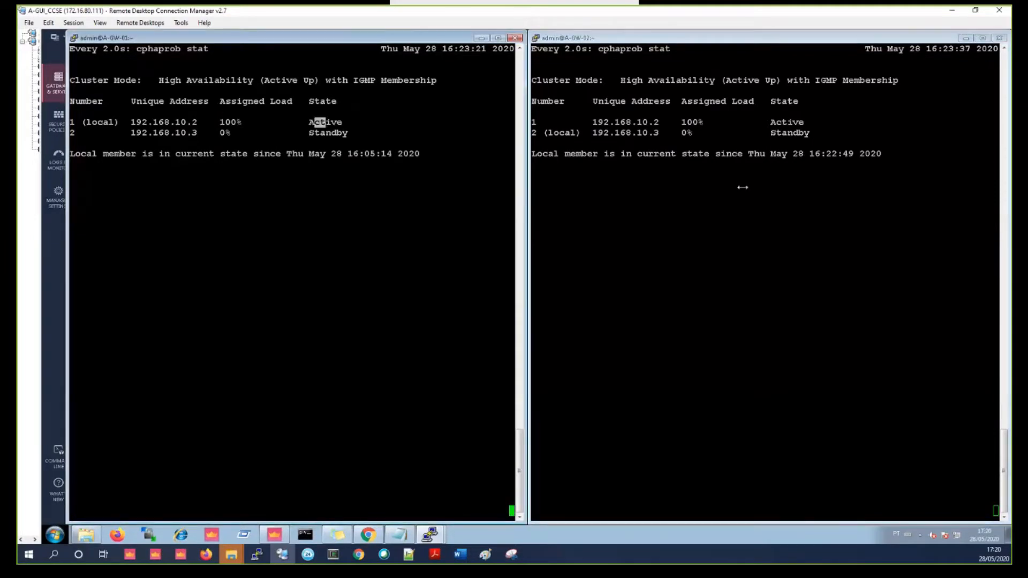
pyautogui.doubleClick(779, 134)
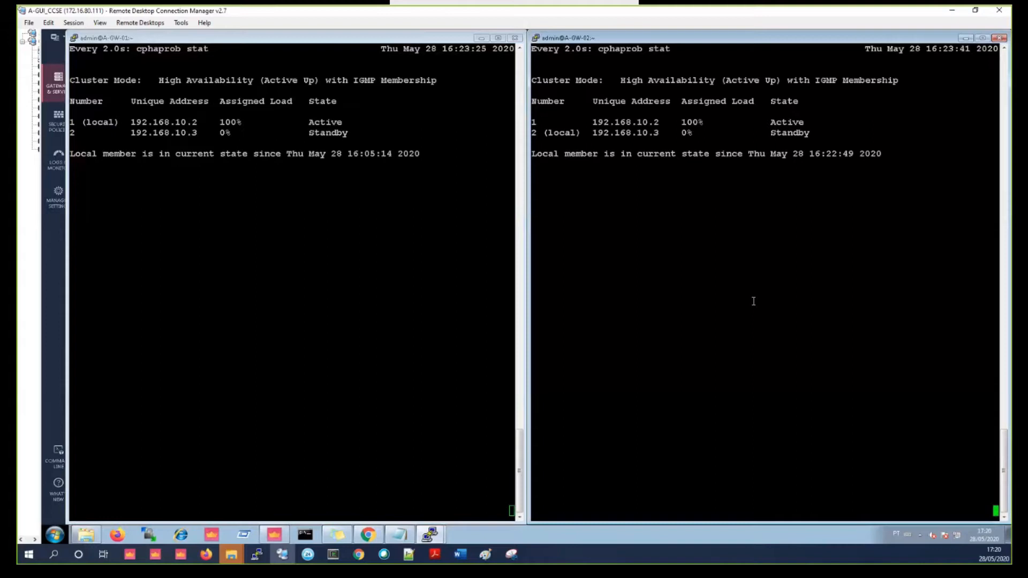
pyautogui.hotkey('ctrl', 'c')
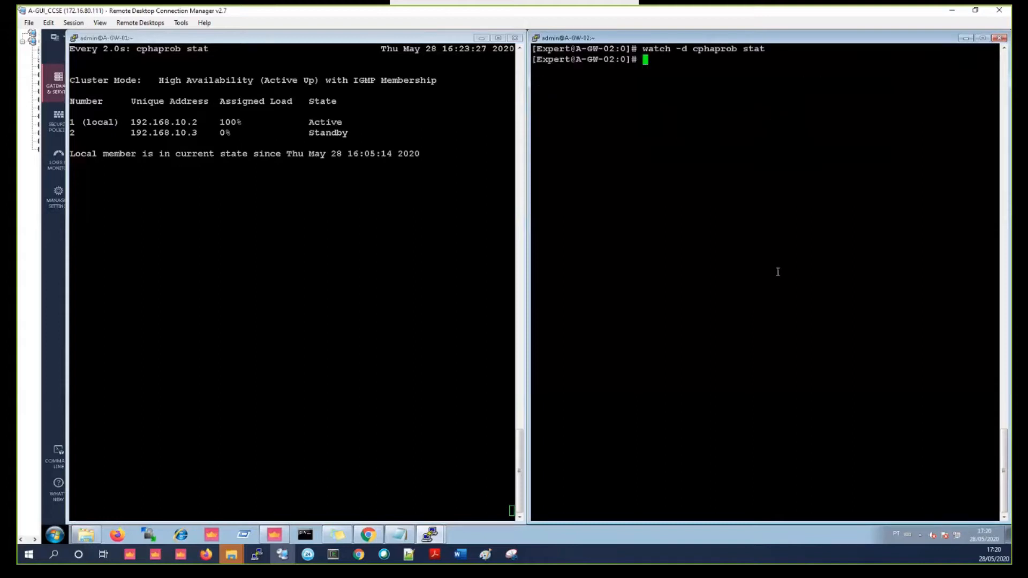
pyautogui.write('cphaprob -l list')
pyautogui.press('Return')
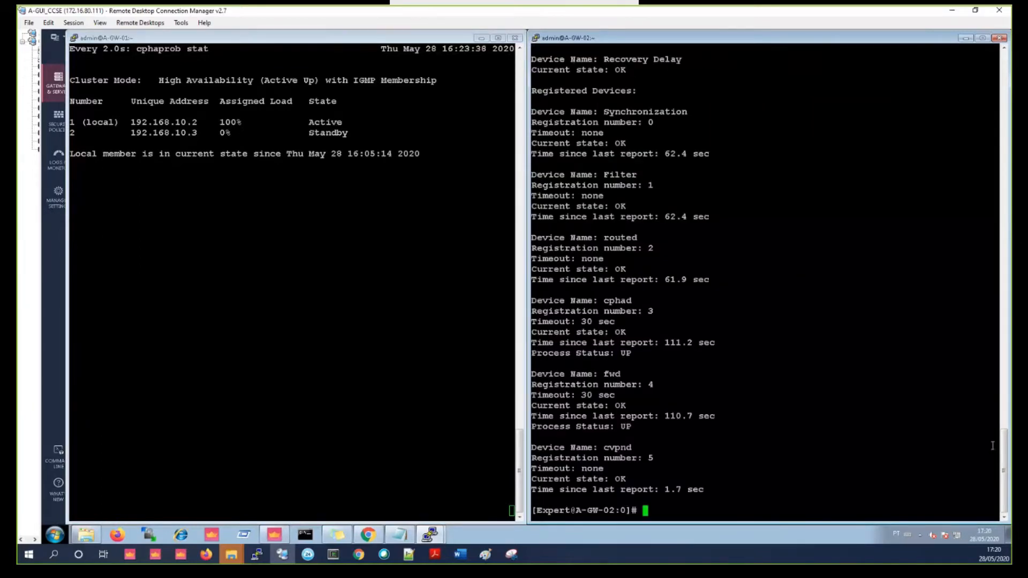
# Examine the built-in and registered devices in the cphaprob output, comparing their current states with the standby member's cluster state.
pyautogui.scroll(20, 1004, 471)
pyautogui.scroll(-10, 1005, 466)
pyautogui.scroll(-10, 1005, 457)
pyautogui.doubleClick(617, 448)
pyautogui.doubleClick(610, 374)
pyautogui.doubleClick(620, 332)
pyautogui.click(633, 278)
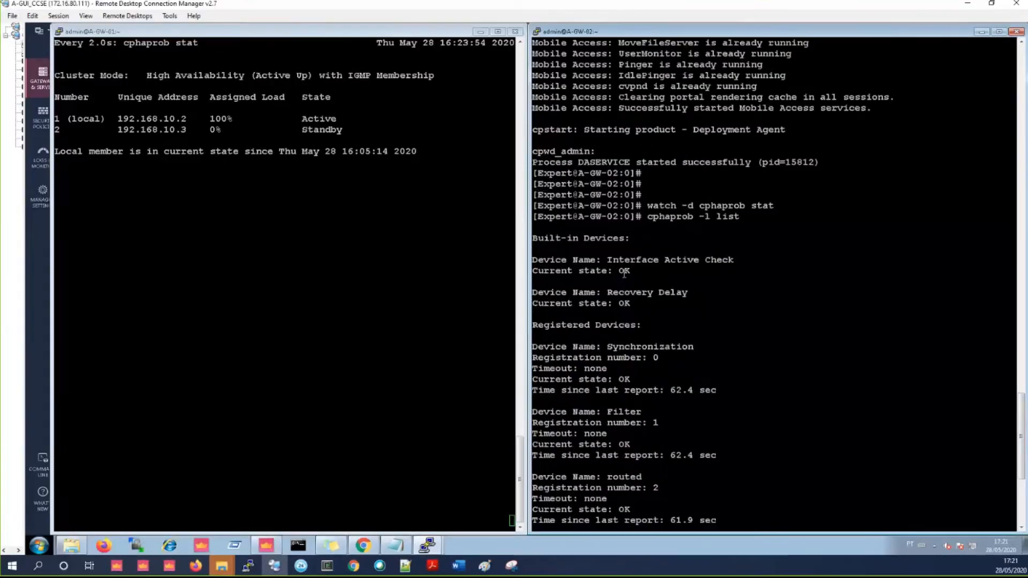
pyautogui.doubleClick(620, 269)
pyautogui.scroll(-7, 747, 489)
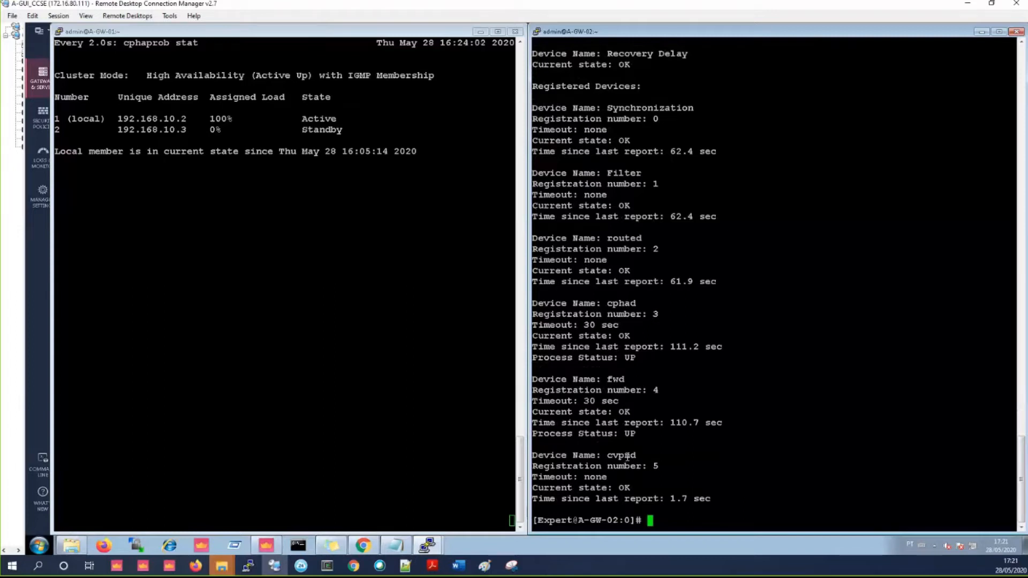
pyautogui.doubleClick(623, 314)
pyautogui.click(625, 271)
pyautogui.doubleClick(321, 130)
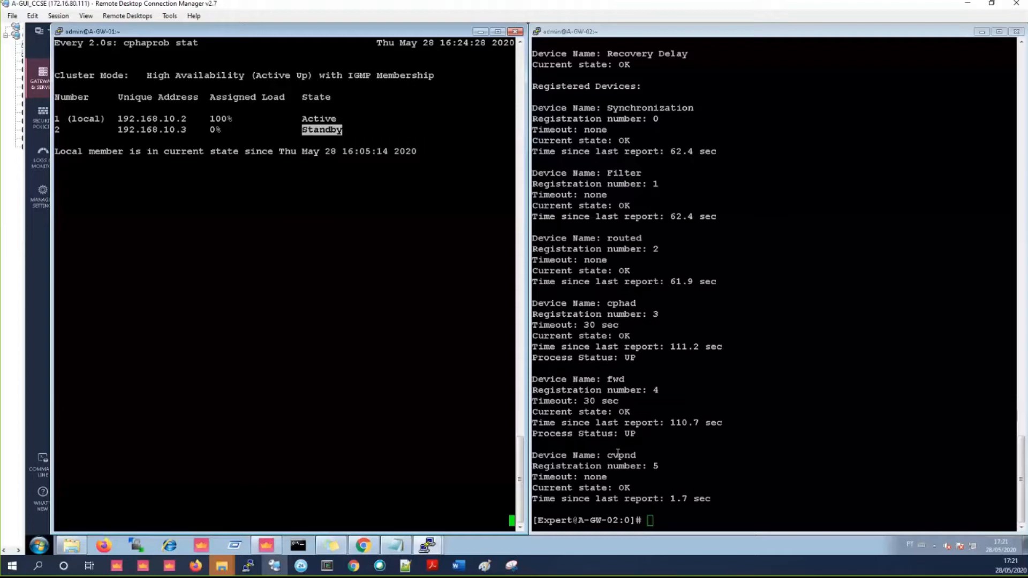
pyautogui.click(618, 454)
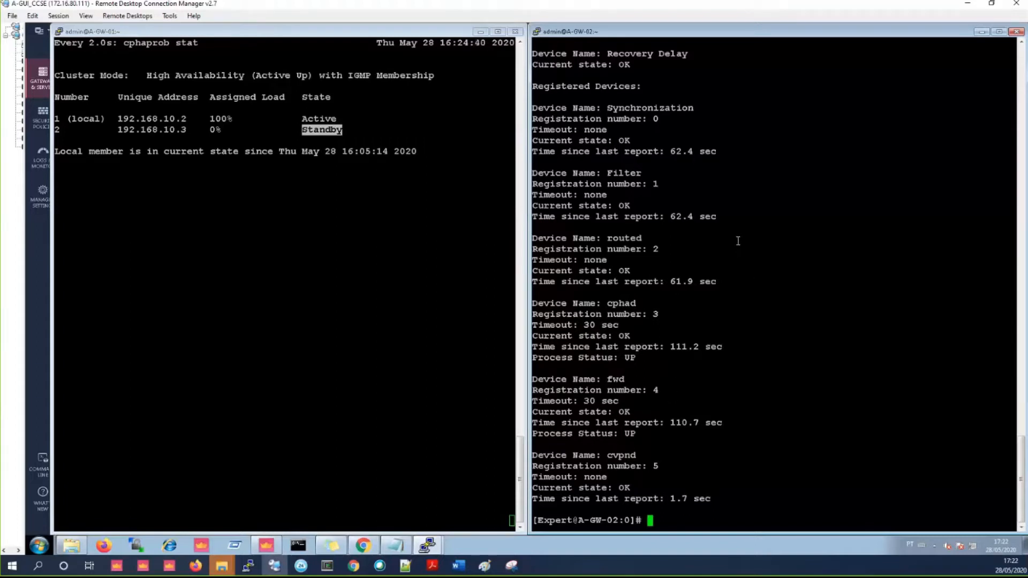
pyautogui.scroll(7, 737, 241)
pyautogui.moveTo(603, 262); pyautogui.dragTo(734, 258)
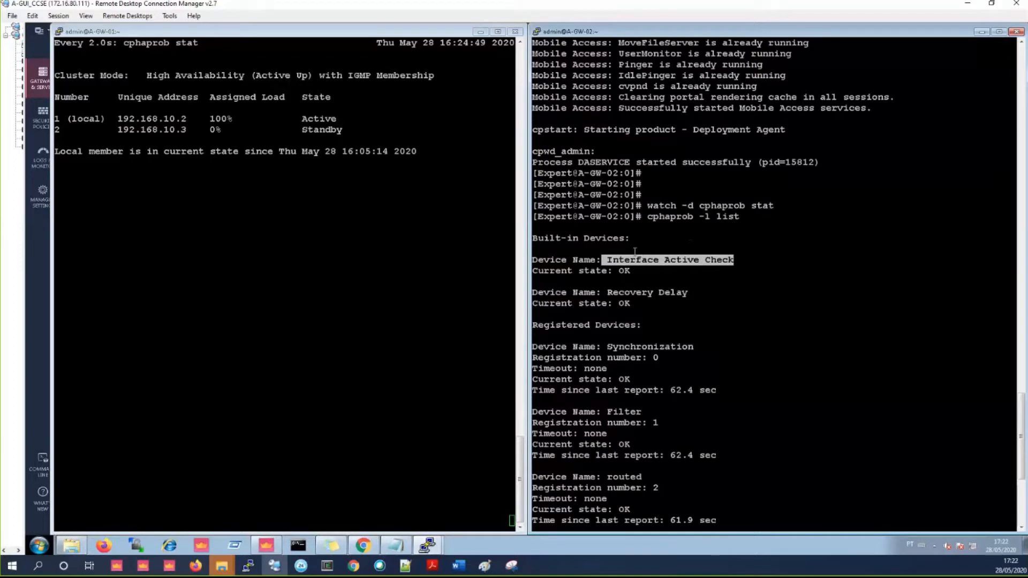
pyautogui.scroll(-7, 742, 470)
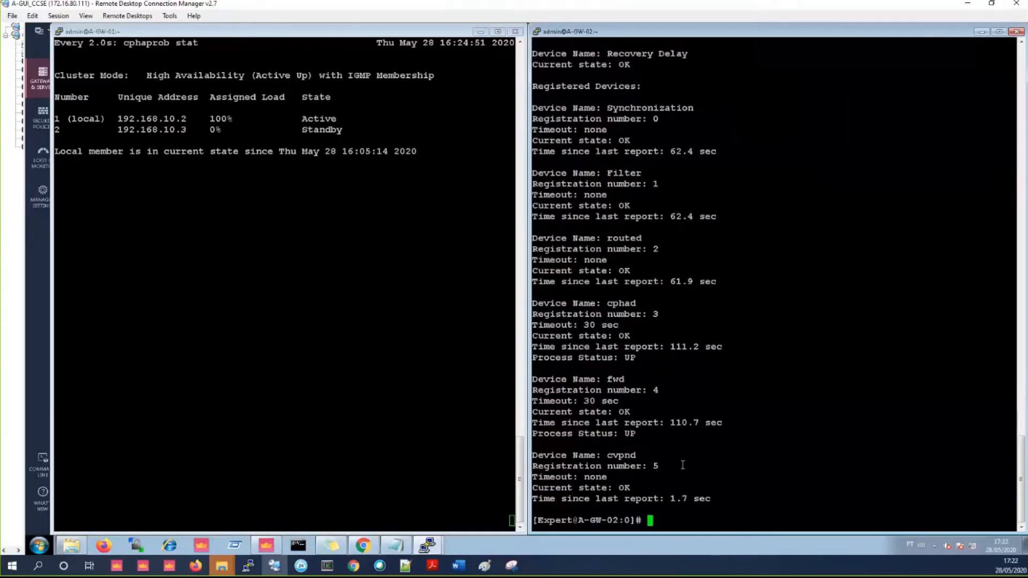
# Run cpwd_admin list on A-GW-02 to list the processes monitored by the watchdog.
pyautogui.doubleClick(616, 378)
pyautogui.click(832, 376)
pyautogui.write('cpwd_admin list')
pyautogui.press('Return')
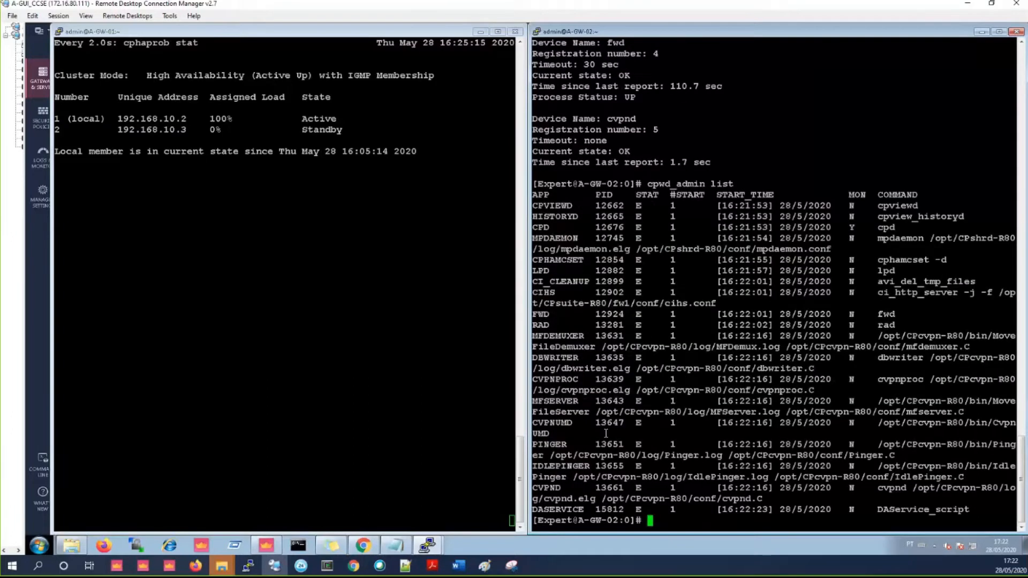
# Examine the watchdog process list, focusing on the status, start count and start time of the FWD entry.
pyautogui.doubleClick(551, 422)
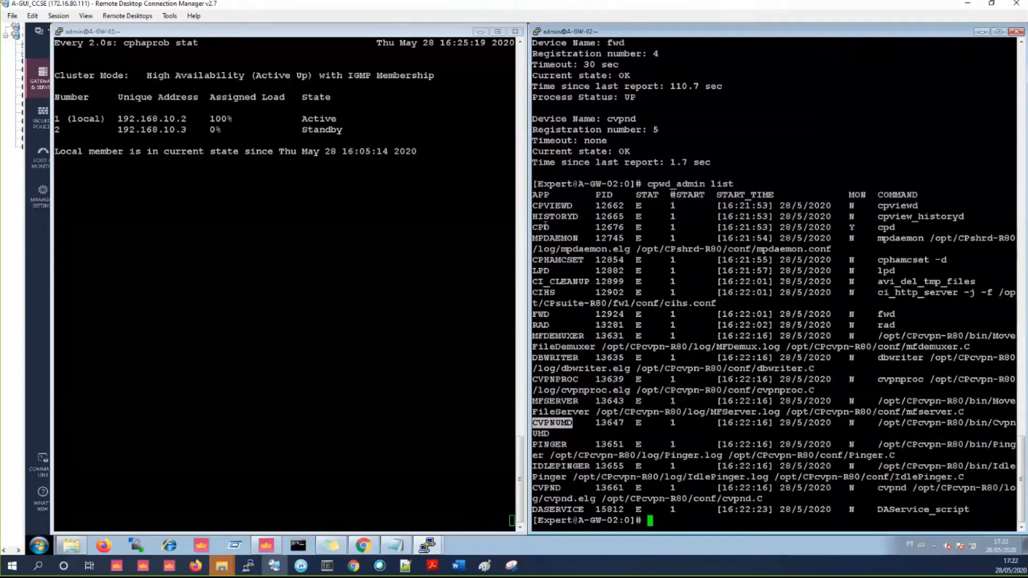
pyautogui.click(544, 313)
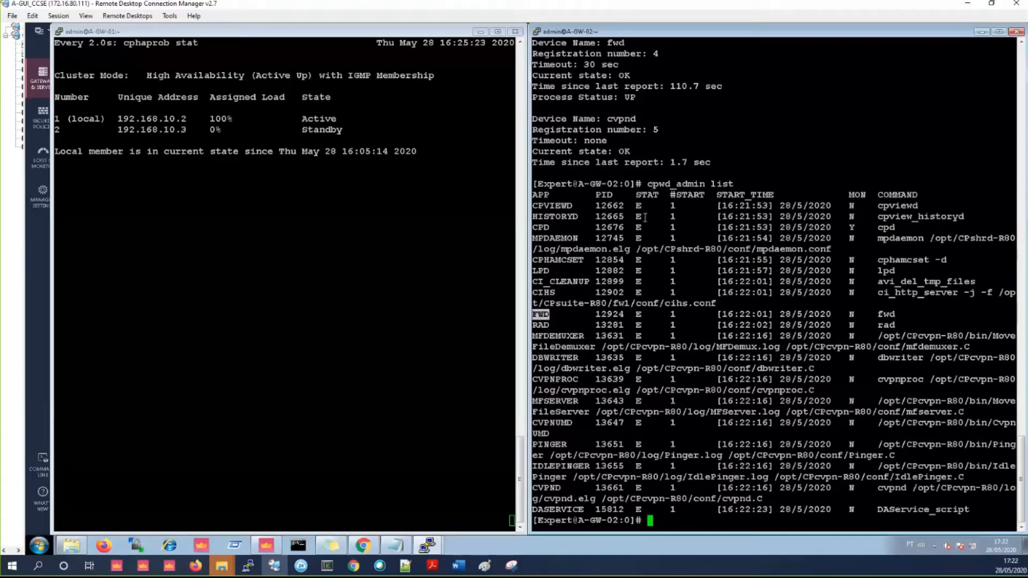
pyautogui.doubleClick(660, 184)
pyautogui.tripleClick(661, 184)
pyautogui.doubleClick(660, 186)
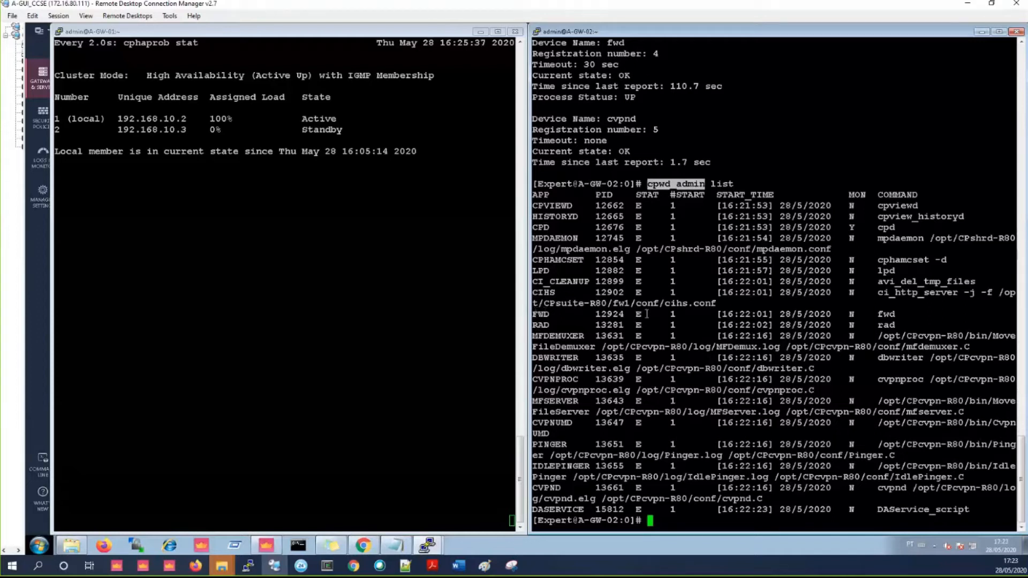
pyautogui.click(639, 205)
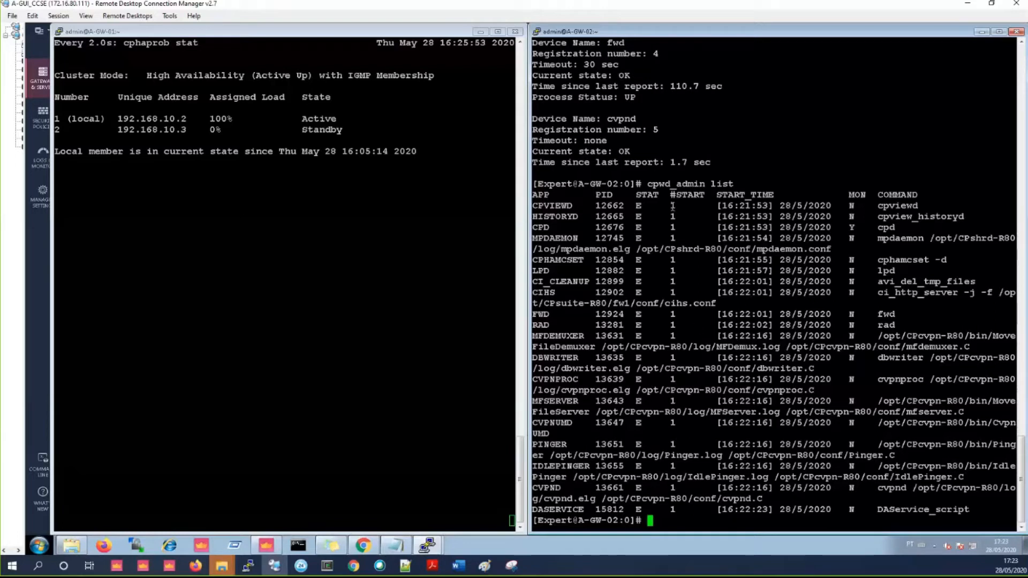
pyautogui.doubleClick(673, 313)
pyautogui.click(672, 315)
pyautogui.doubleClick(669, 316)
pyautogui.doubleClick(674, 316)
pyautogui.moveTo(716, 315); pyautogui.dragTo(832, 316)
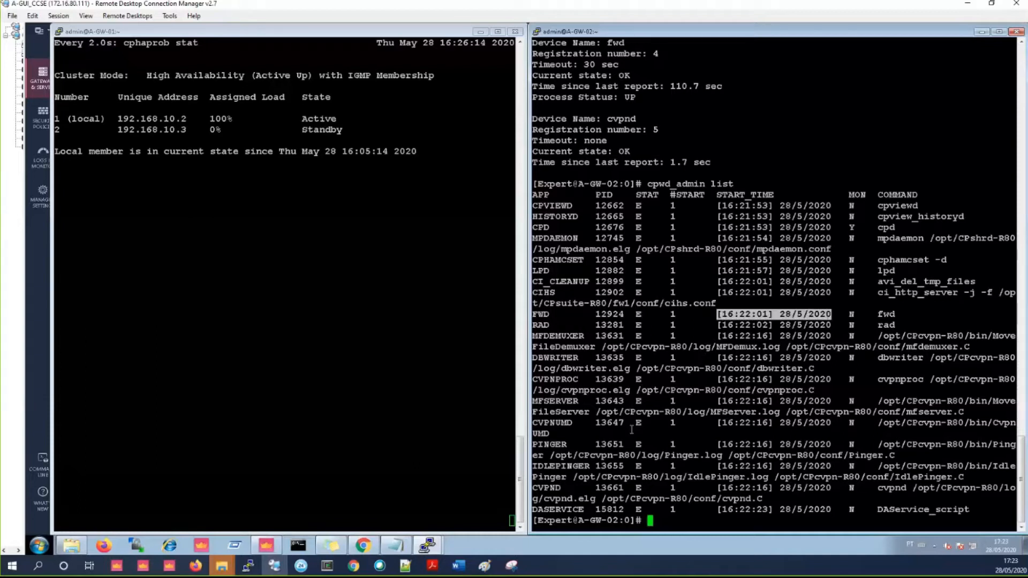
pyautogui.click(691, 185)
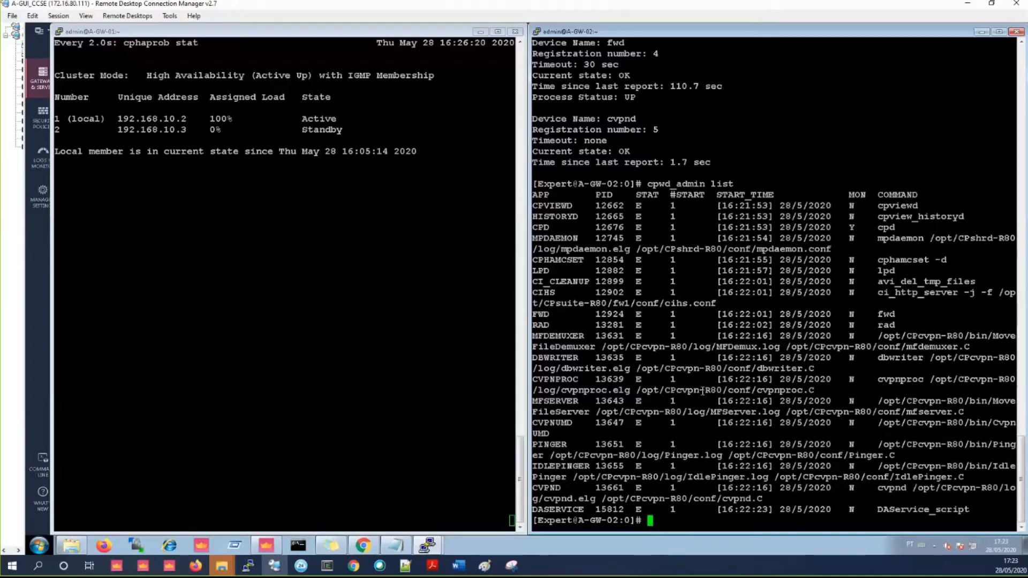
# Find the fwd process on A-GW-02 by running ps aux | grep fwd.
pyautogui.write('ps aux fwdp')
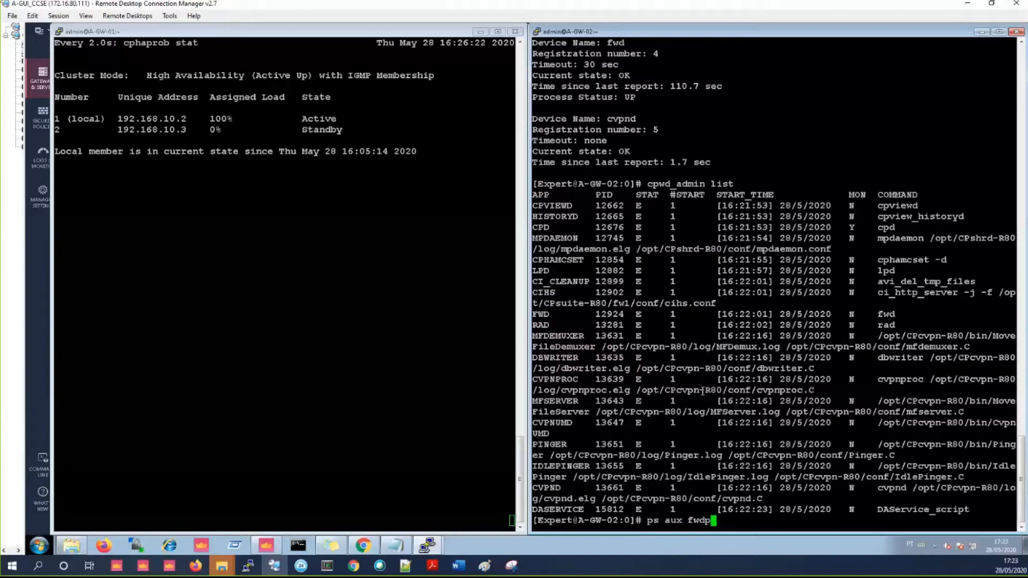
pyautogui.doubleClick(604, 195)
pyautogui.click(739, 517)
pyautogui.press('BackSpace')
pyautogui.press('BackSpace')
pyautogui.press('BackSpace')
pyautogui.press('BackSpace')
pyautogui.write('| grep fwd')
pyautogui.press('Return')
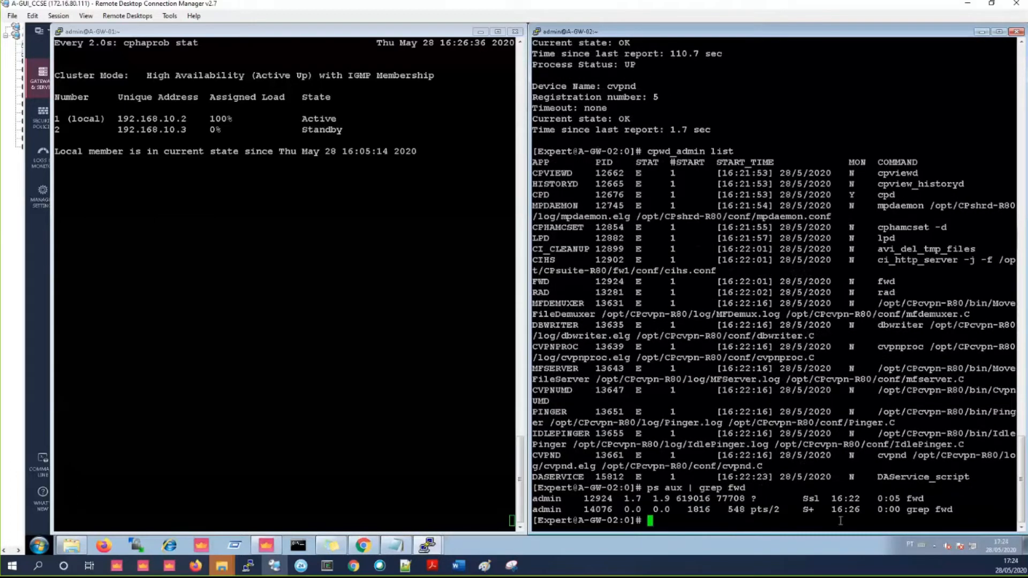
# Force-terminate the fwd process on A-GW-02 with kill -9 12924.
pyautogui.doubleClick(597, 520)
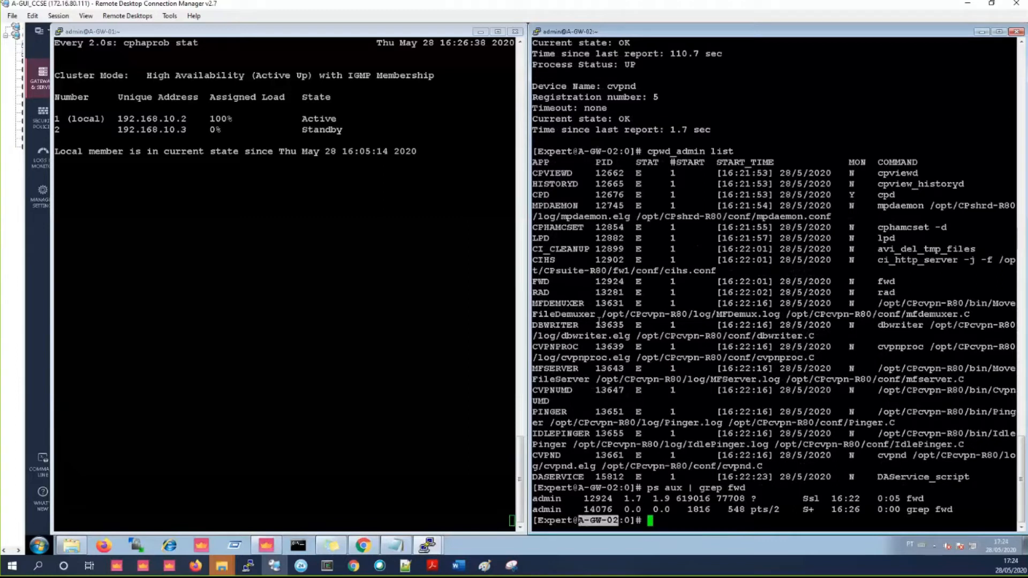
pyautogui.tripleClick(611, 283)
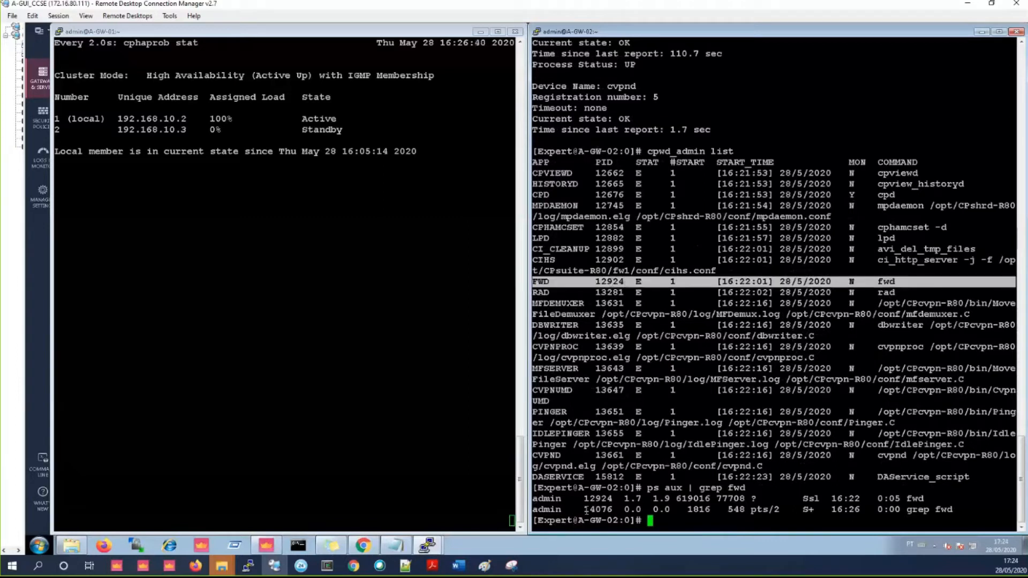
pyautogui.doubleClick(609, 499)
pyautogui.hotkey('ctrl', 'c')
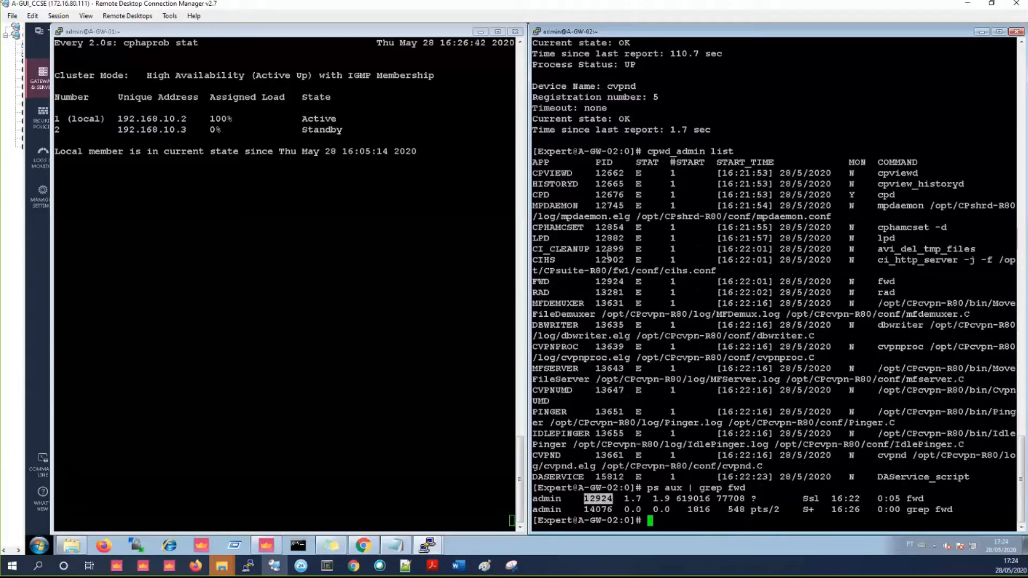
pyautogui.write('kill -9')
pyautogui.rightClick(694, 489)
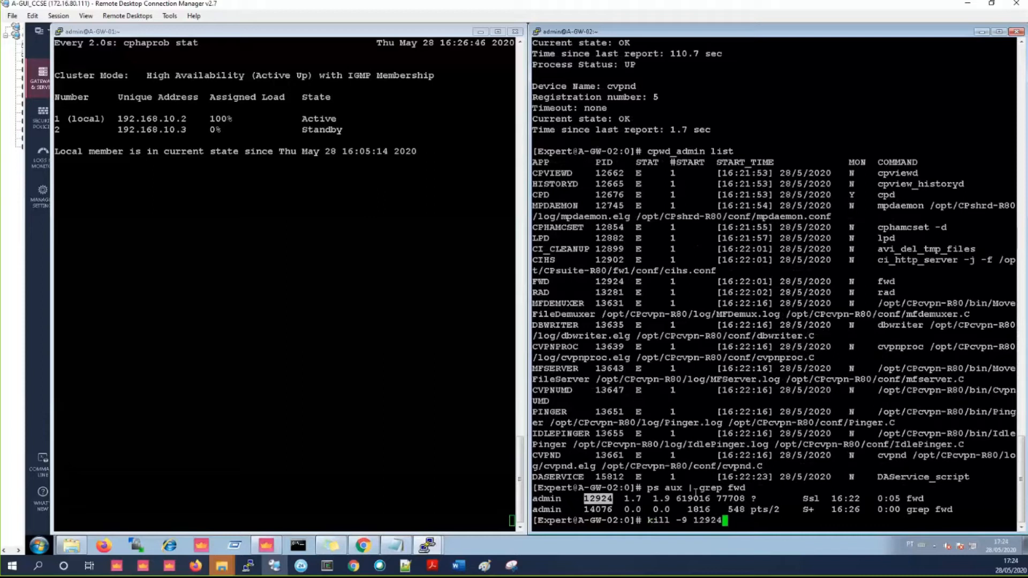
pyautogui.press('Return')
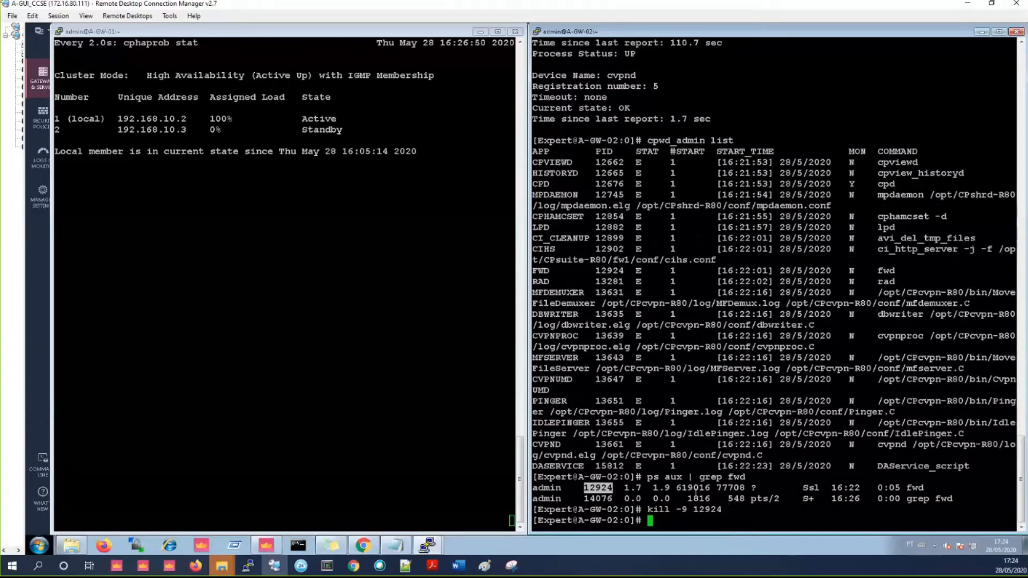
# Run cpwd_admin list again on A-GW-02 and check the status of the FWD entry.
pyautogui.press('Up')
pyautogui.press('Up')
pyautogui.press('Up')
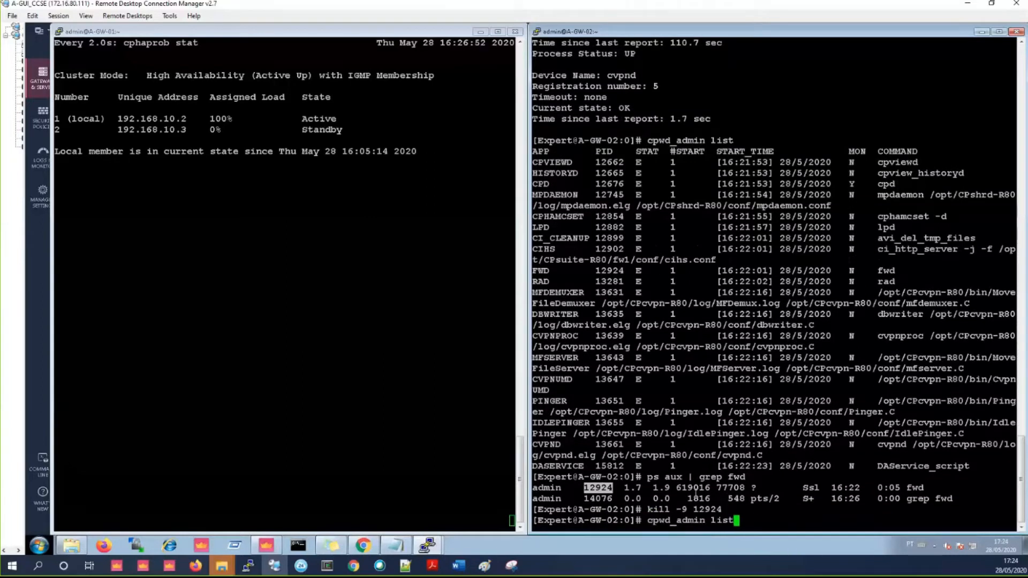
pyautogui.press('Return')
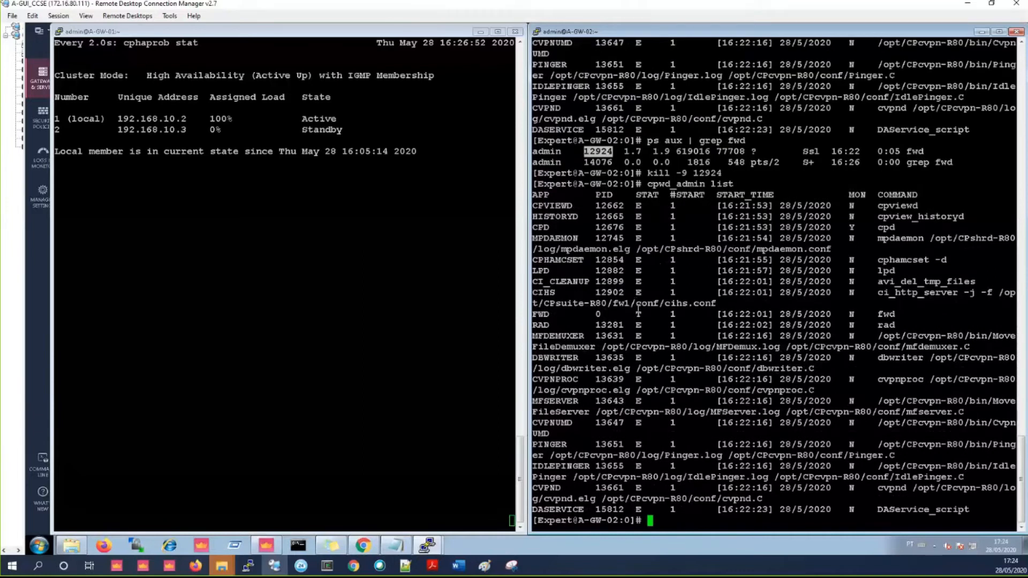
pyautogui.click(583, 358)
# Try to run cpwd_admin list under watch with difference highlighting and a 1-second interval.
pyautogui.press('Up')
pyautogui.press('Home')
pyautogui.write('wat')
pyautogui.write('ch -d -n 1')
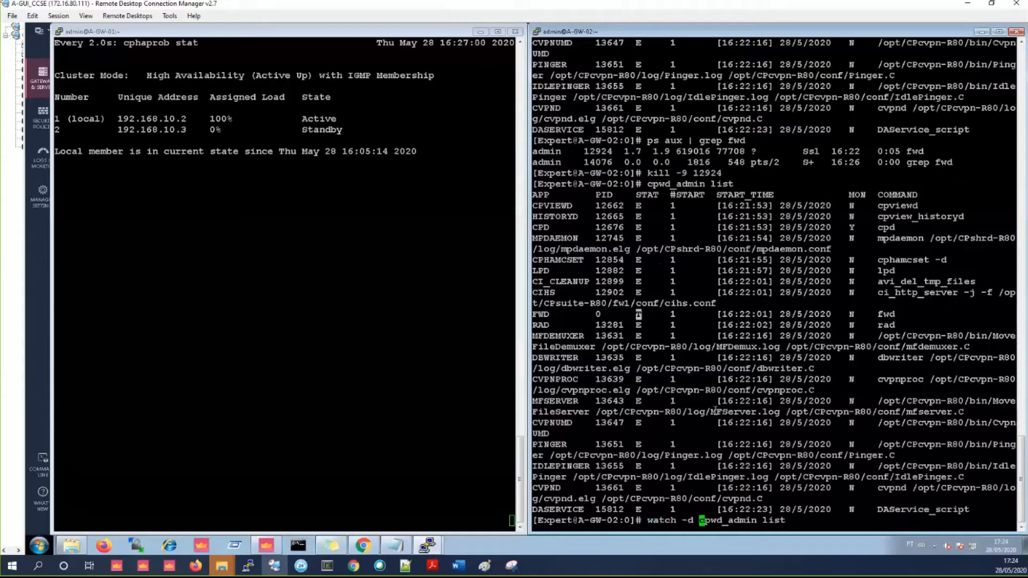
pyautogui.press('Return')
# Insert the missing space before cpwd_admin in the recalled command and run watch -d -n 1 cpwd_admin list.
pyautogui.press('Up')
pyautogui.press('Left')
pyautogui.press('Left')
pyautogui.press('Left')
pyautogui.press('Left')
pyautogui.press('Left')
pyautogui.press('Left')
pyautogui.press('Left')
pyautogui.press('Left')
pyautogui.press('Left')
pyautogui.press('Left')
pyautogui.press('Left')
pyautogui.press('Left')
pyautogui.press('Left')
pyautogui.press('Left')
pyautogui.press('Left')
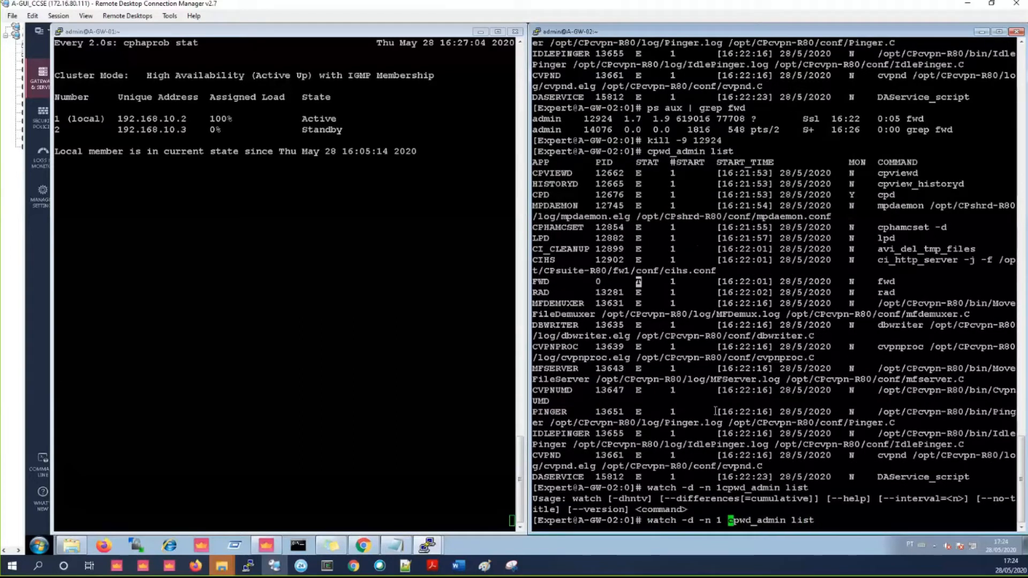
pyautogui.press('Return')
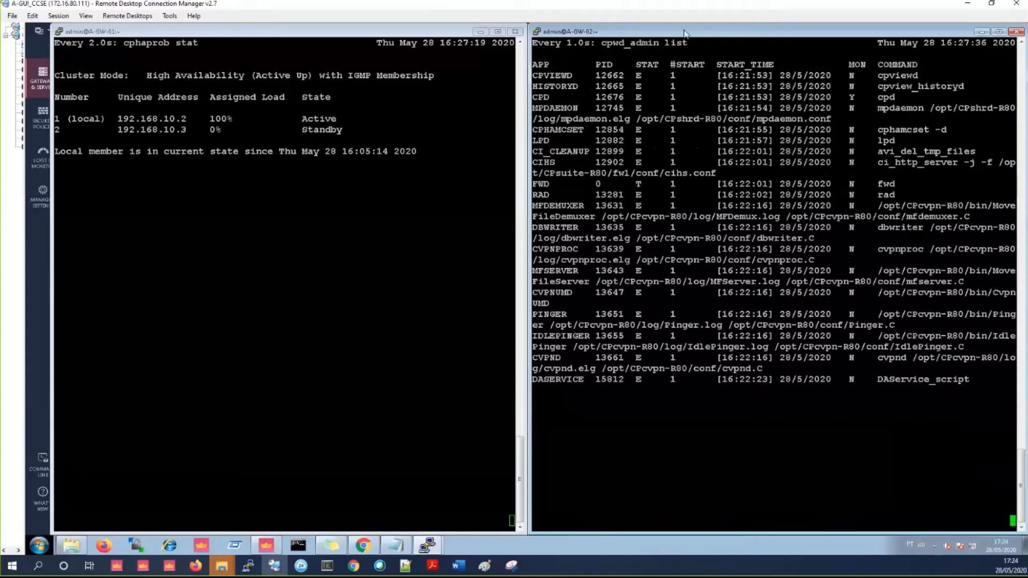
# Monitor member 2's cluster state on A-GW-01 alongside the FWD entry and its start count on A-GW-02.
pyautogui.click(319, 133)
pyautogui.doubleClick(319, 133)
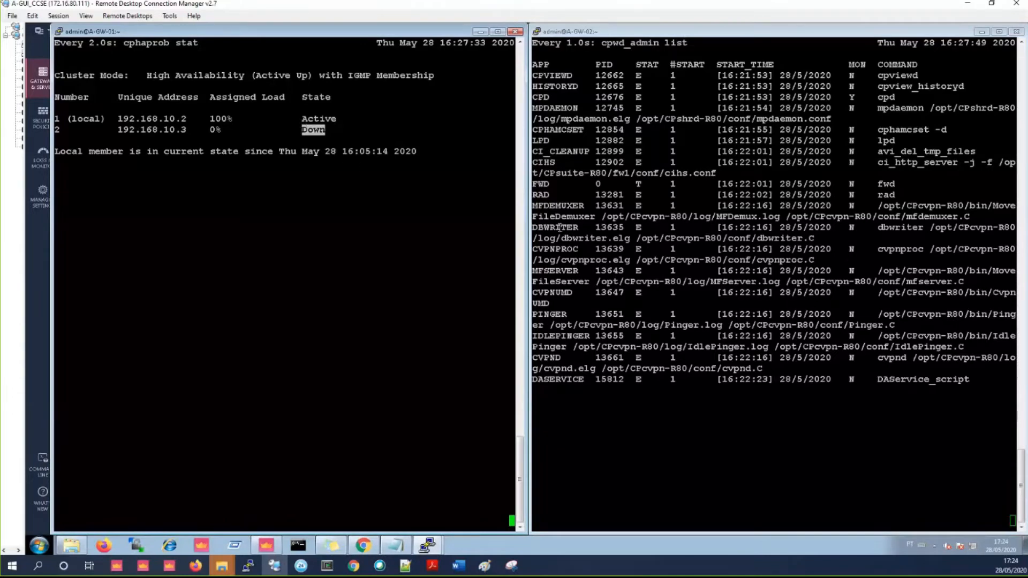
pyautogui.doubleClick(541, 184)
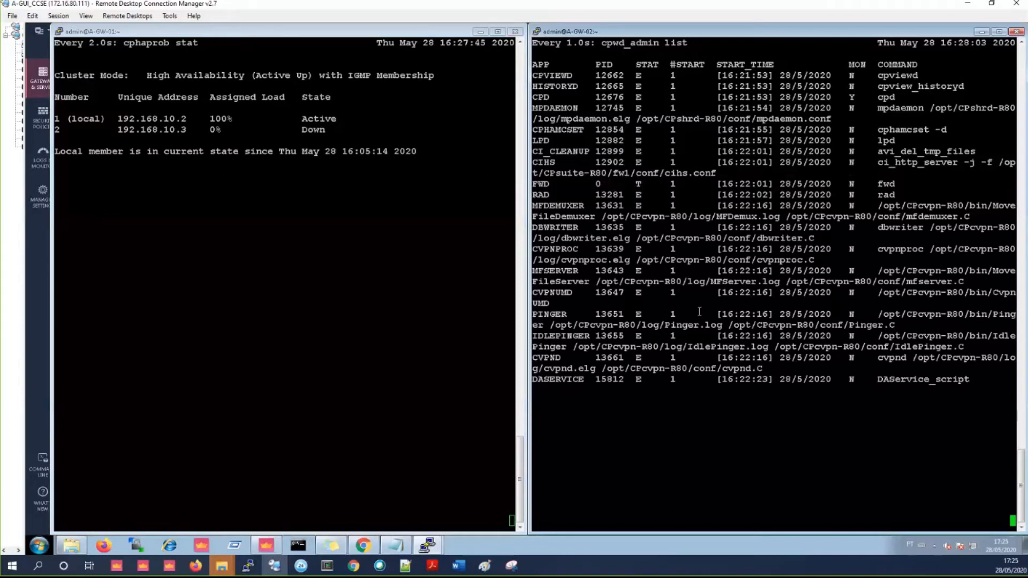
pyautogui.click(332, 160)
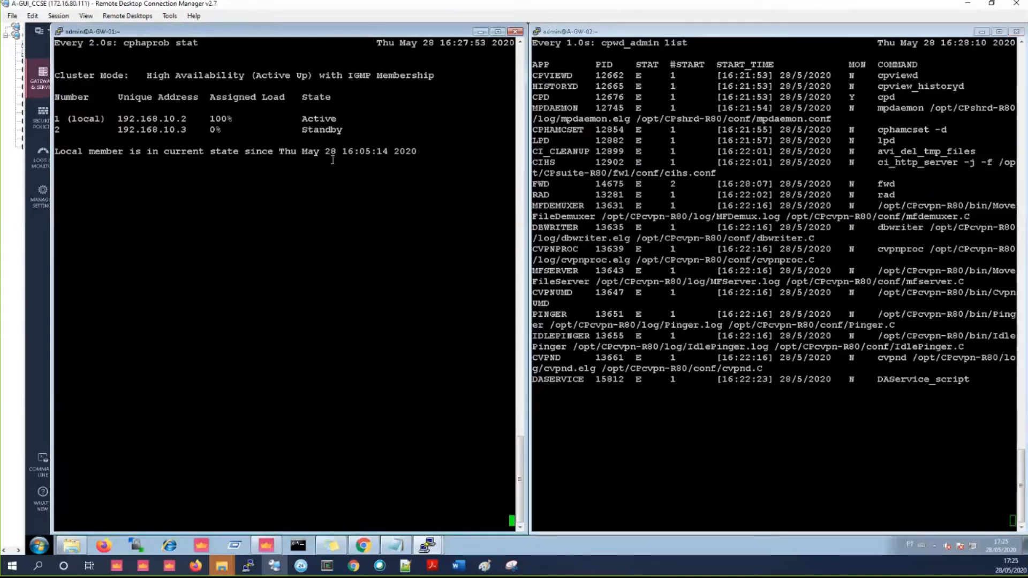
pyautogui.doubleClick(322, 129)
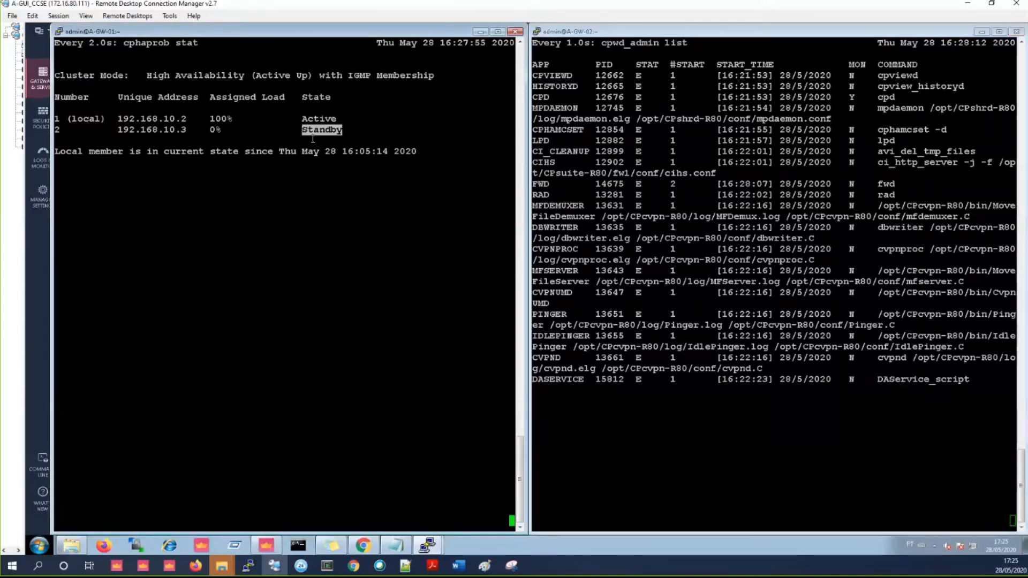
pyautogui.click(672, 183)
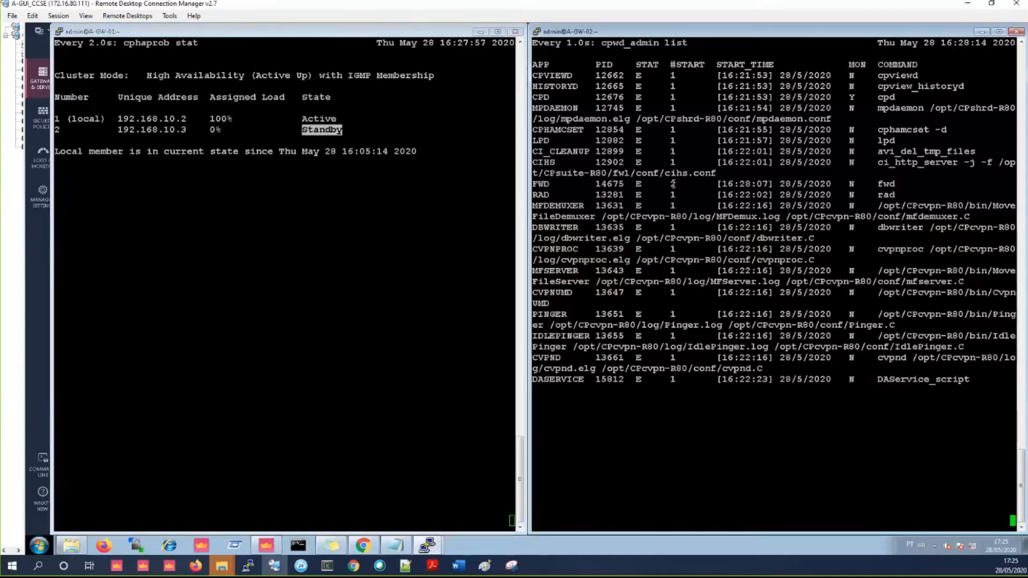
# Check the FWD entry's start count and start time on A-GW-02 and stop the running watch.
pyautogui.doubleClick(673, 183)
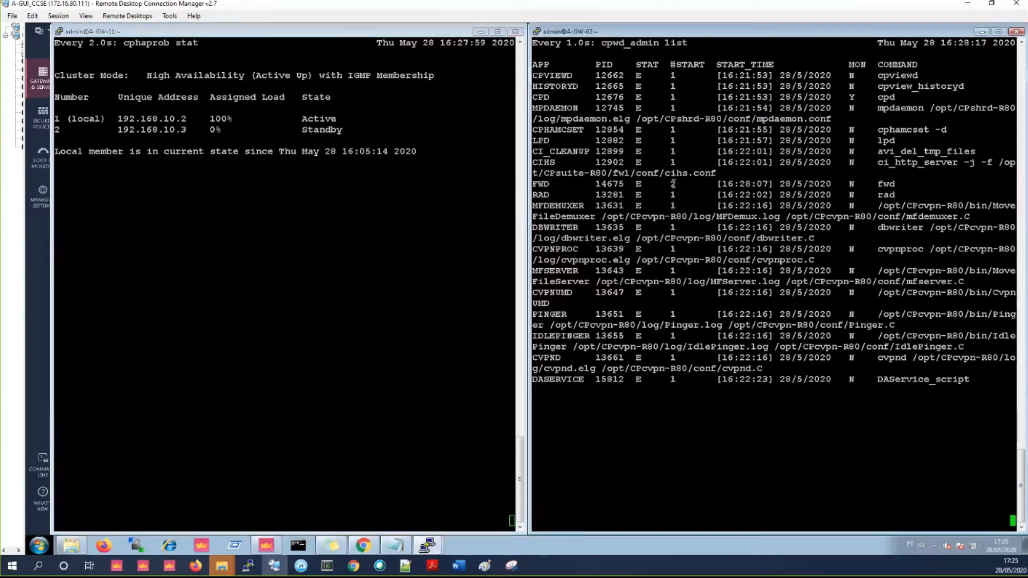
pyautogui.moveTo(717, 183); pyautogui.dragTo(831, 185)
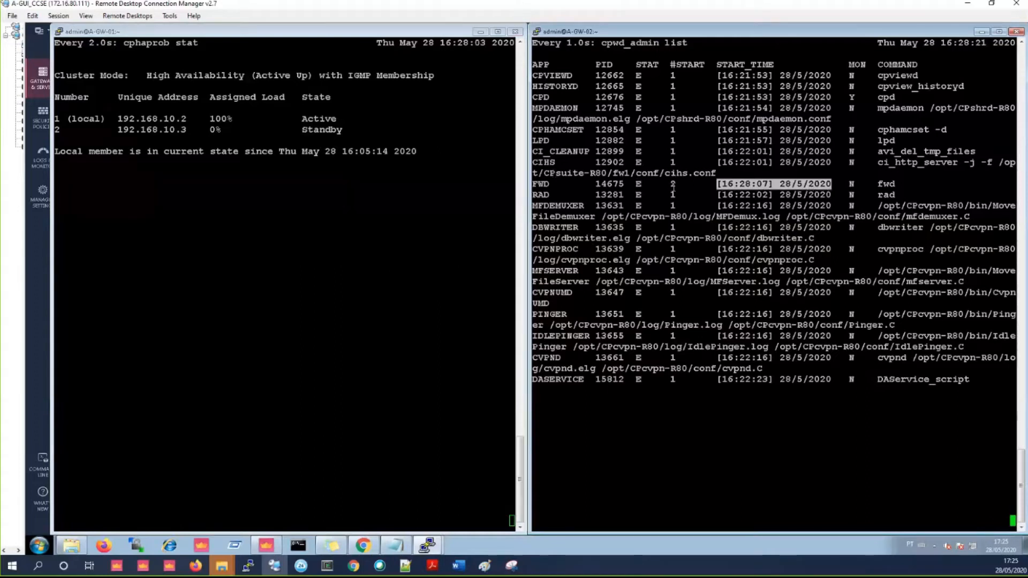
pyautogui.click(761, 429)
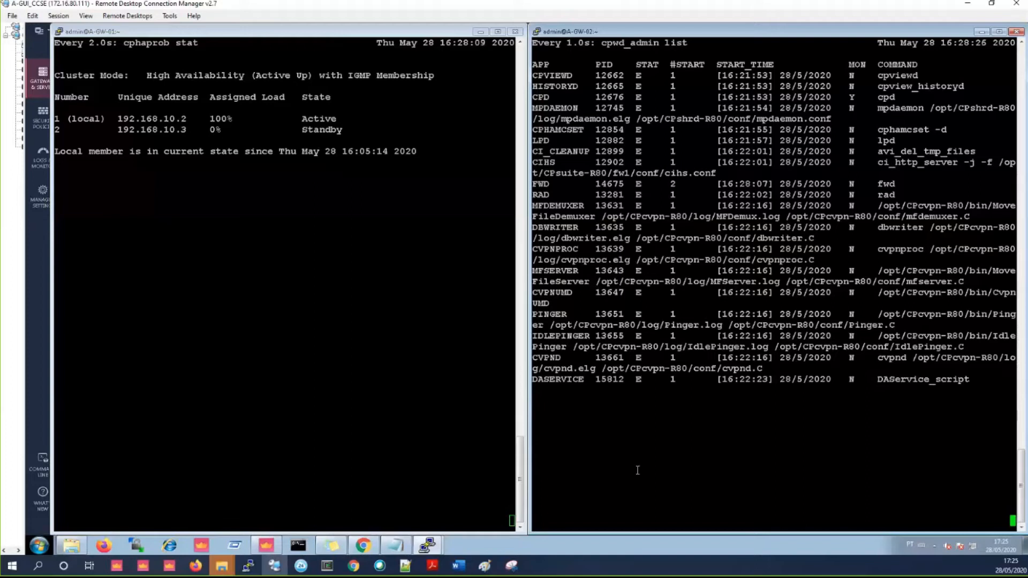
pyautogui.hotkey('ctrl', 'c')
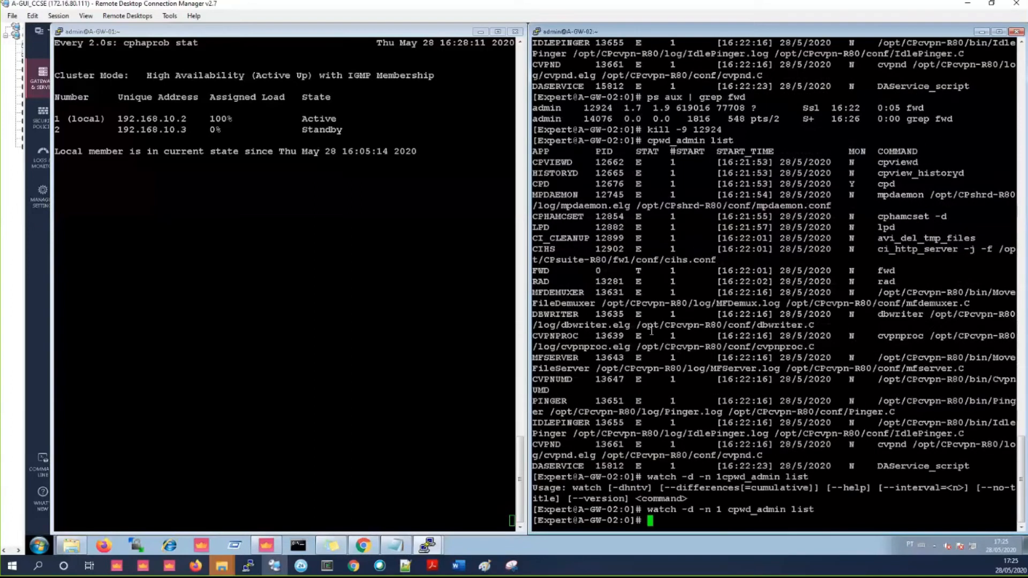
# Run cphaprob -l list on A-GW-02 and locate the Synchronization device among the registered devices.
pyautogui.write('c')
pyautogui.write('phaprob -list')
pyautogui.press('Return')
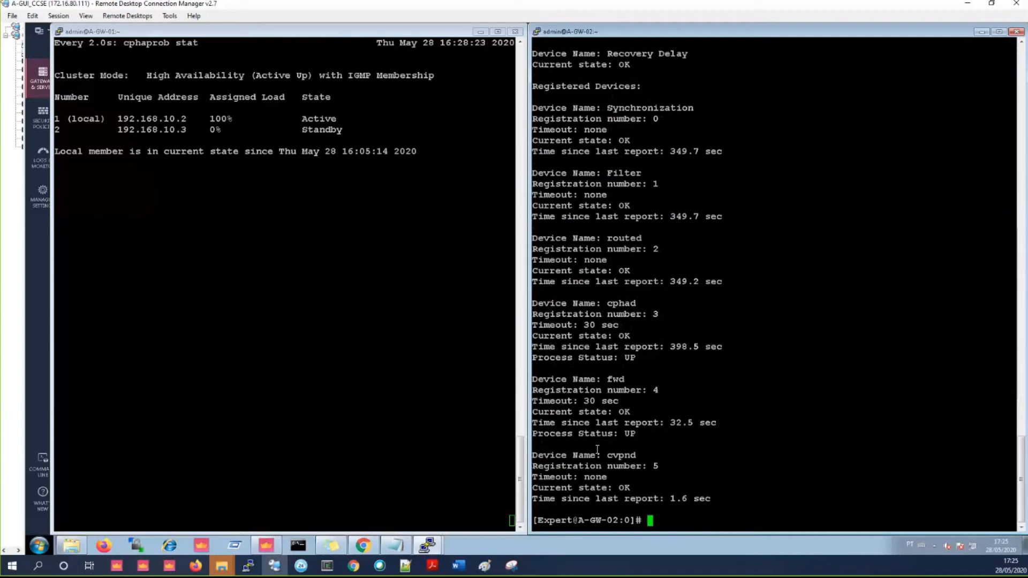
pyautogui.doubleClick(630, 110)
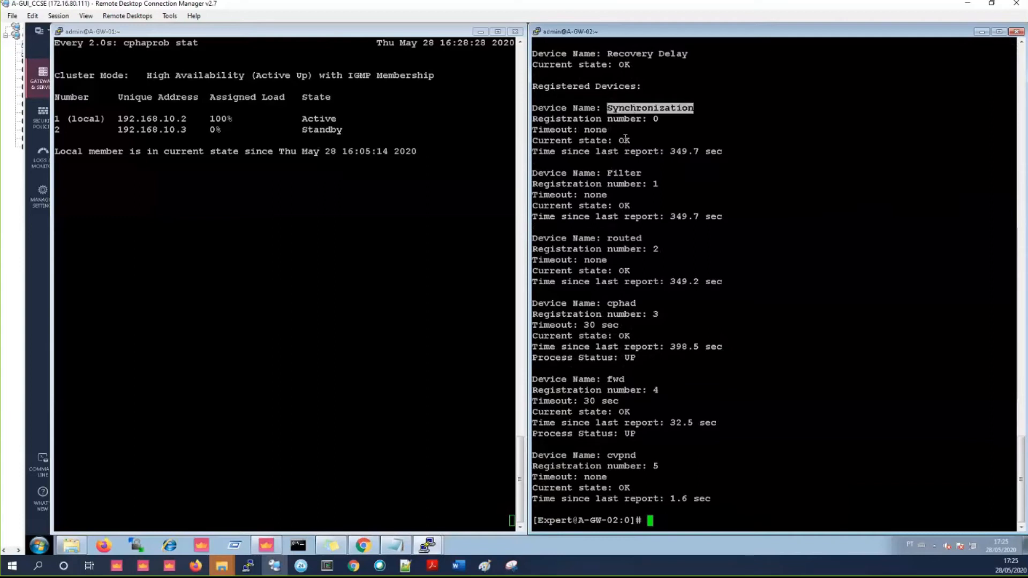
# Turn off synchronization on A-GW-02 with fw ctl setsync off and check member 2's state on A-GW-01.
pyautogui.write('fw ctl setsu')
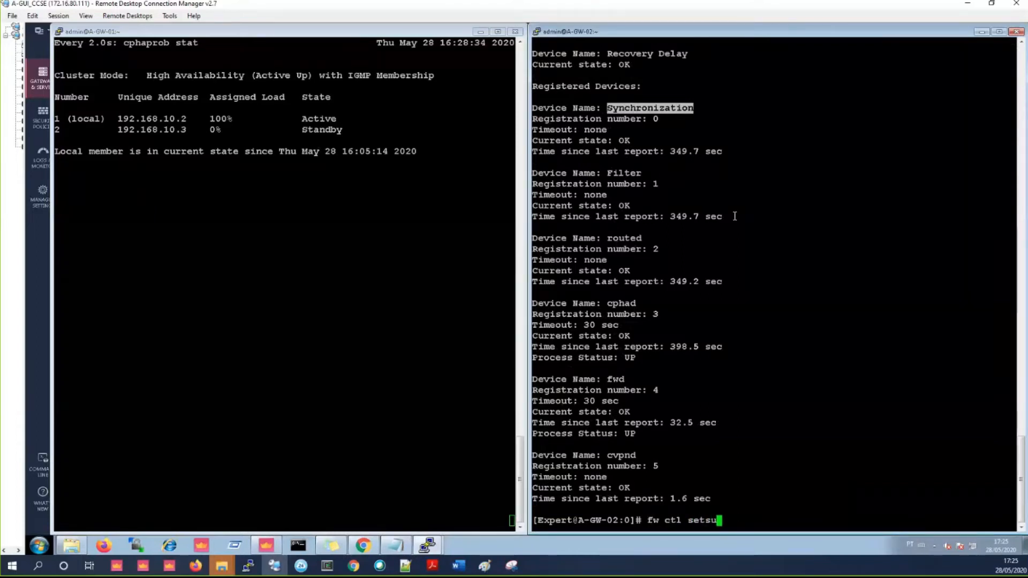
pyautogui.press('BackSpace')
pyautogui.write('ync off')
pyautogui.press('Return')
pyautogui.doubleClick(308, 130)
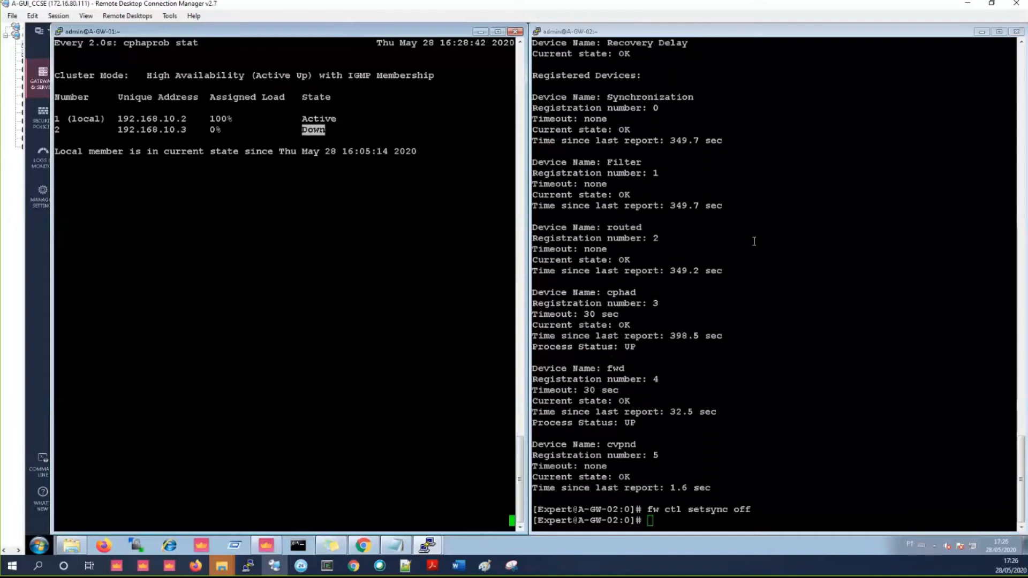
# Recall and rerun cphaprob -l list on A-GW-02 and check the Synchronization device's current state.
pyautogui.doubleClick(979, 304)
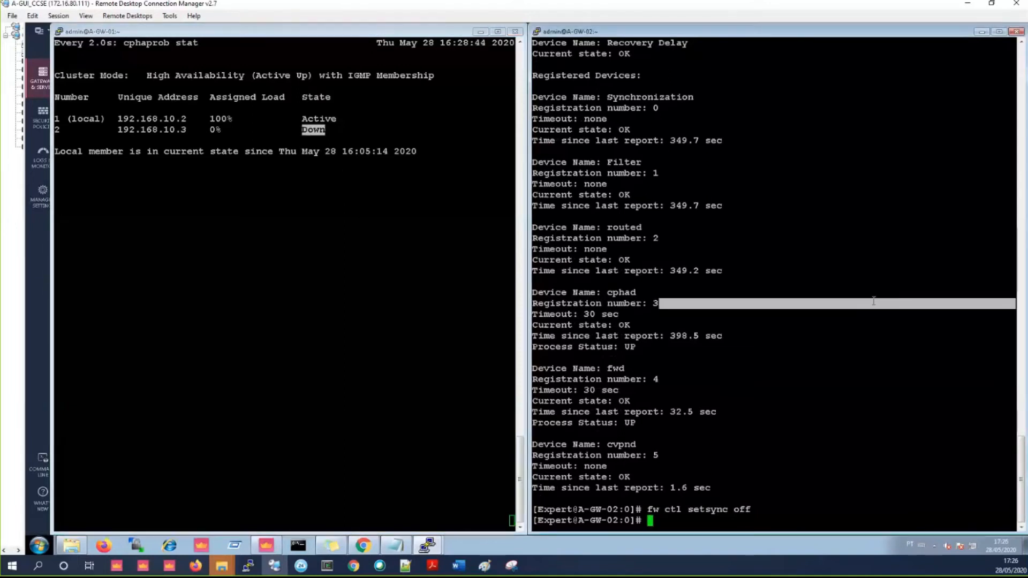
pyautogui.hotkey('ctrl', 'r')
pyautogui.write('li')
pyautogui.press('Return')
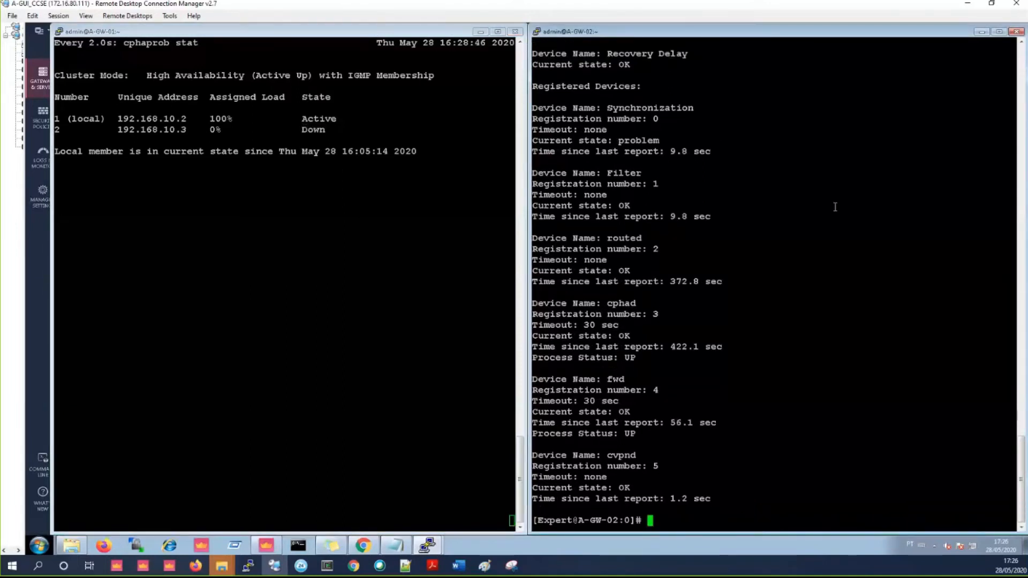
pyautogui.doubleClick(626, 141)
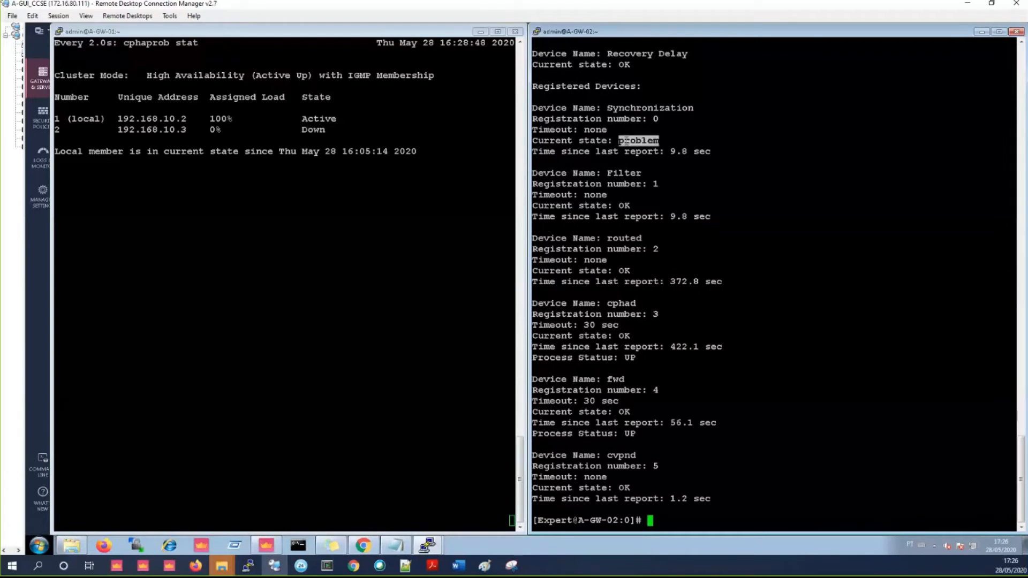
pyautogui.doubleClick(638, 109)
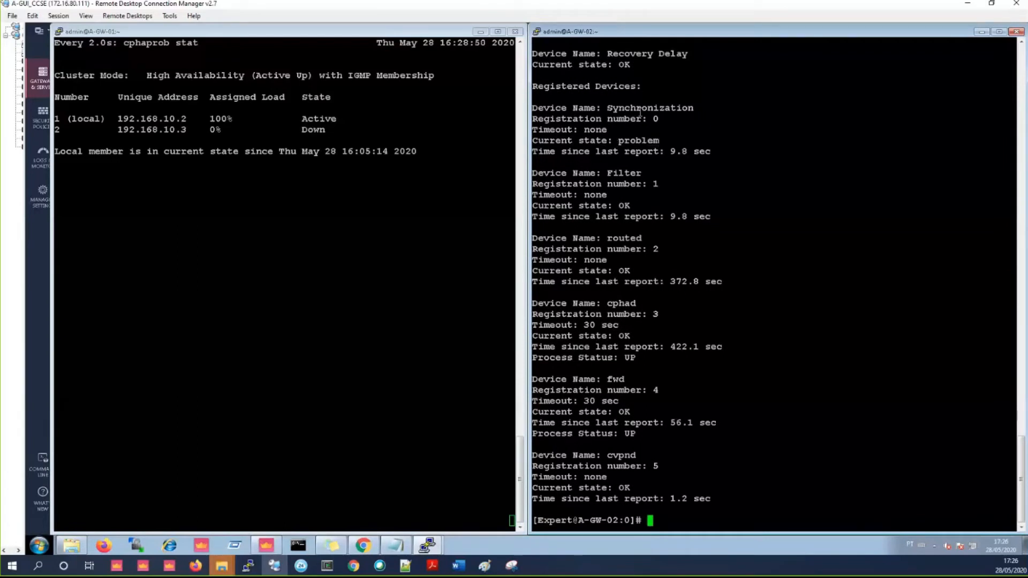
# Edit the recalled setsync command and run fw ctl setsync start on A-GW-02.
pyautogui.click(730, 420)
pyautogui.press('Up')
pyautogui.press('Up')
pyautogui.press('BackSpace')
pyautogui.press('BackSpace')
pyautogui.press('BackSpace')
pyautogui.write('start')
pyautogui.press('Return')
# Check member 2's state on A-GW-01 and rerun cphaprob -l list on A-GW-02 to verify the Synchronization device.
pyautogui.press('Up')
pyautogui.press('Up')
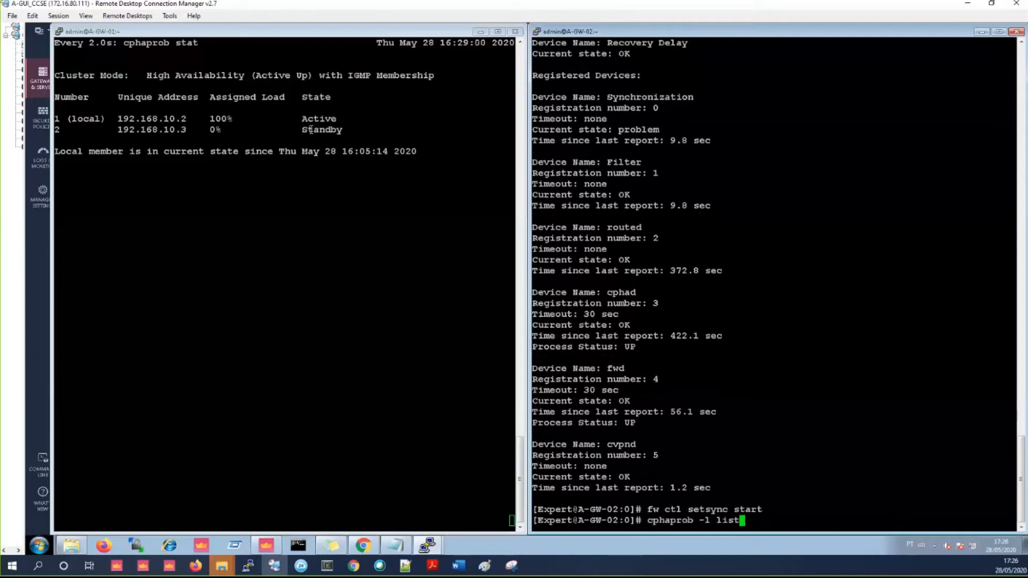
pyautogui.doubleClick(311, 129)
pyautogui.click(805, 302)
pyautogui.press('Return')
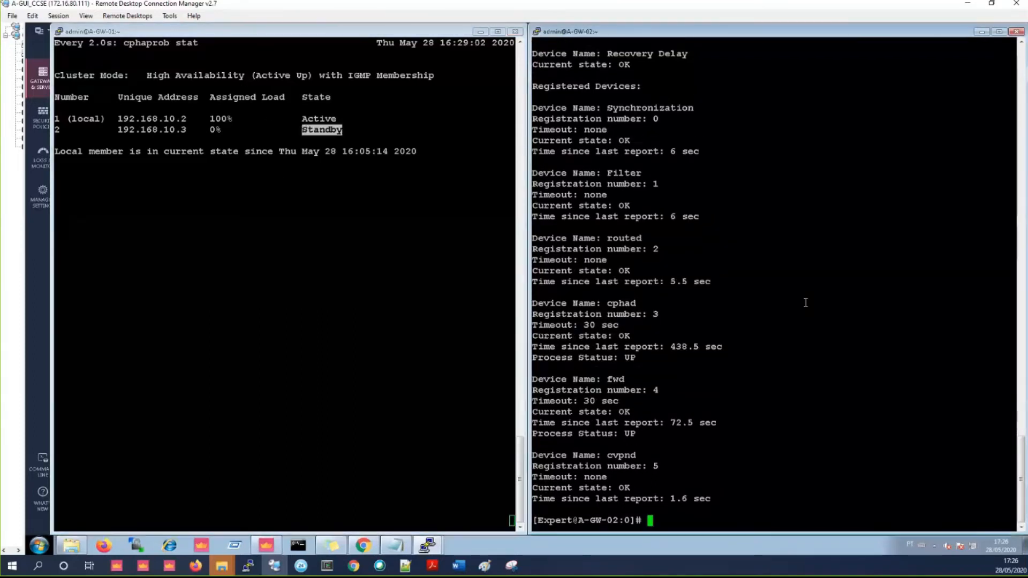
pyautogui.doubleClick(622, 140)
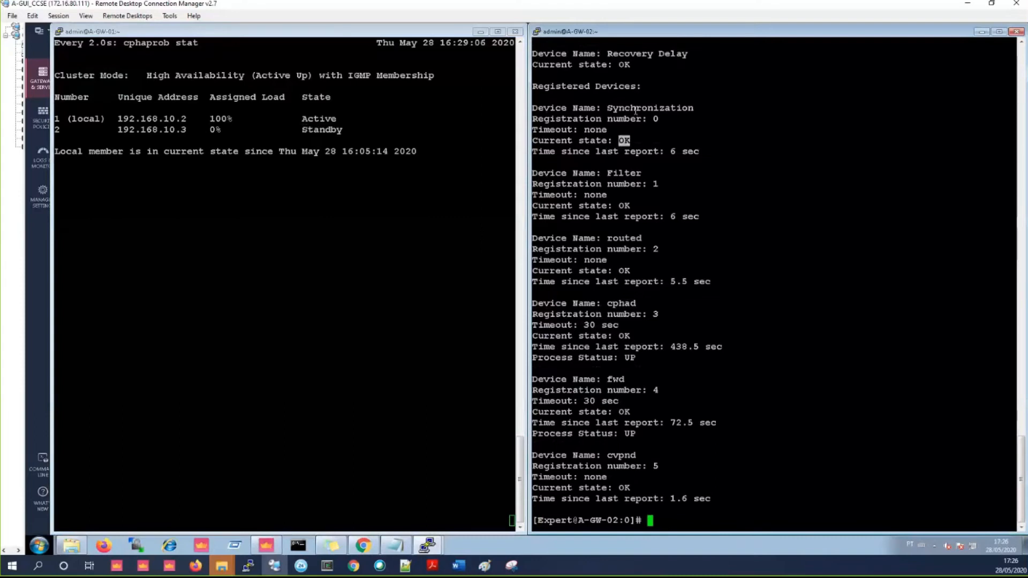
# Examine the built-in Interface Active Check device and its current state in the A-GW-02 output.
pyautogui.moveTo(1022, 463); pyautogui.dragTo(1022, 421)
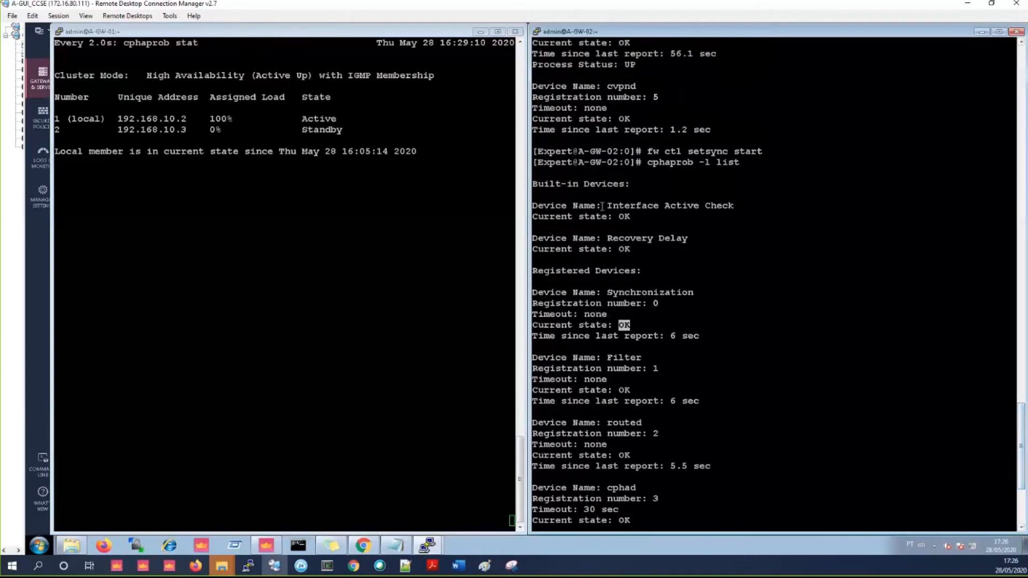
pyautogui.moveTo(605, 204); pyautogui.dragTo(1012, 207)
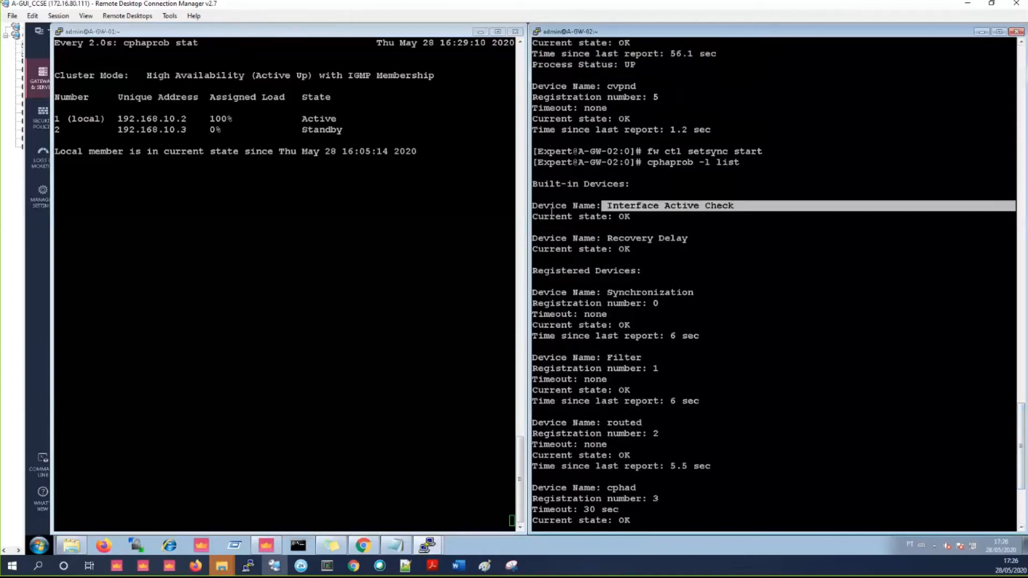
pyautogui.doubleClick(624, 217)
pyautogui.scroll(-6, 778, 312)
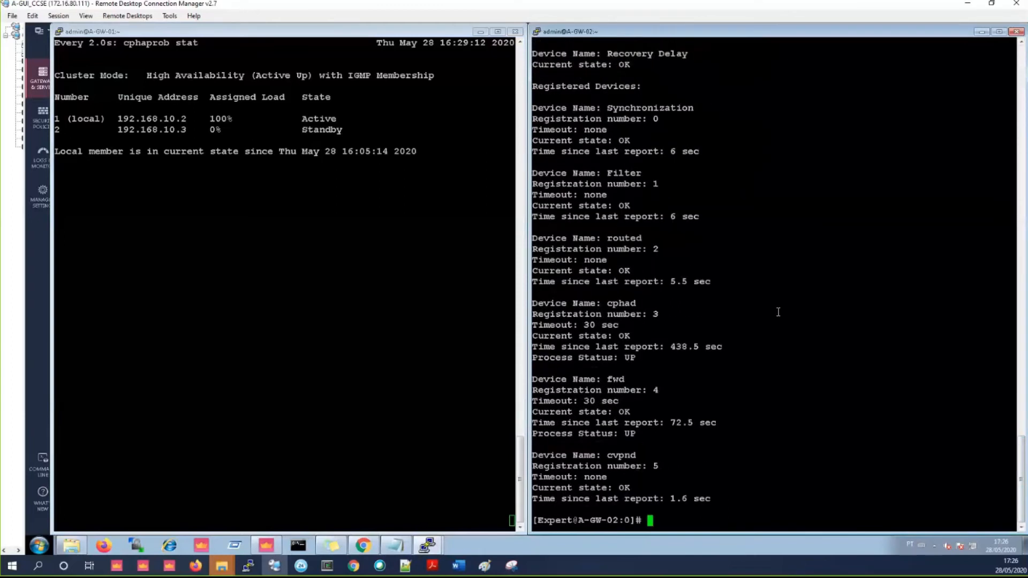
# Run cphaprob -a if on A-GW-02 and examine the listed virtual cluster interfaces.
pyautogui.write('cphaprob -a if')
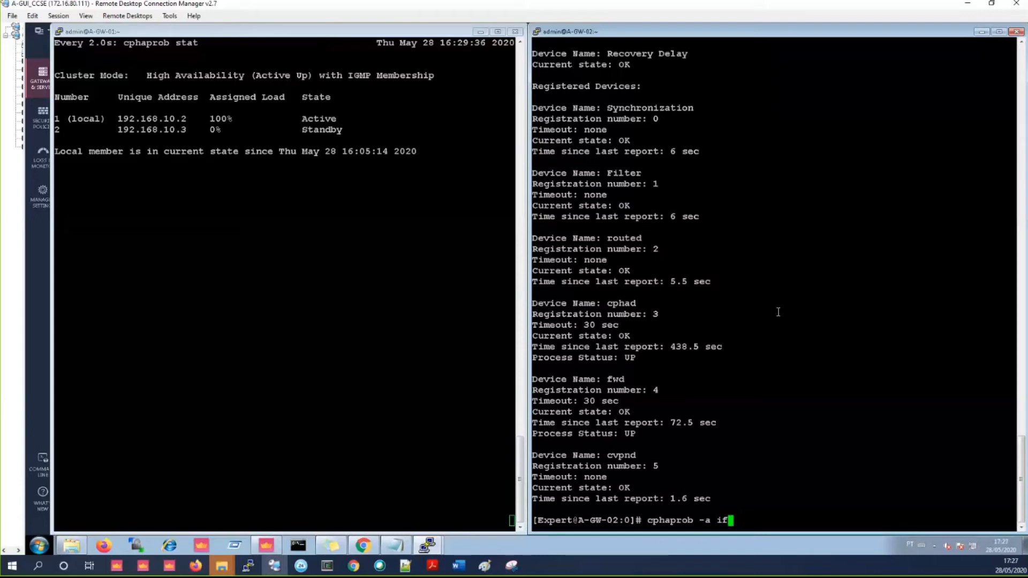
pyautogui.press('Return')
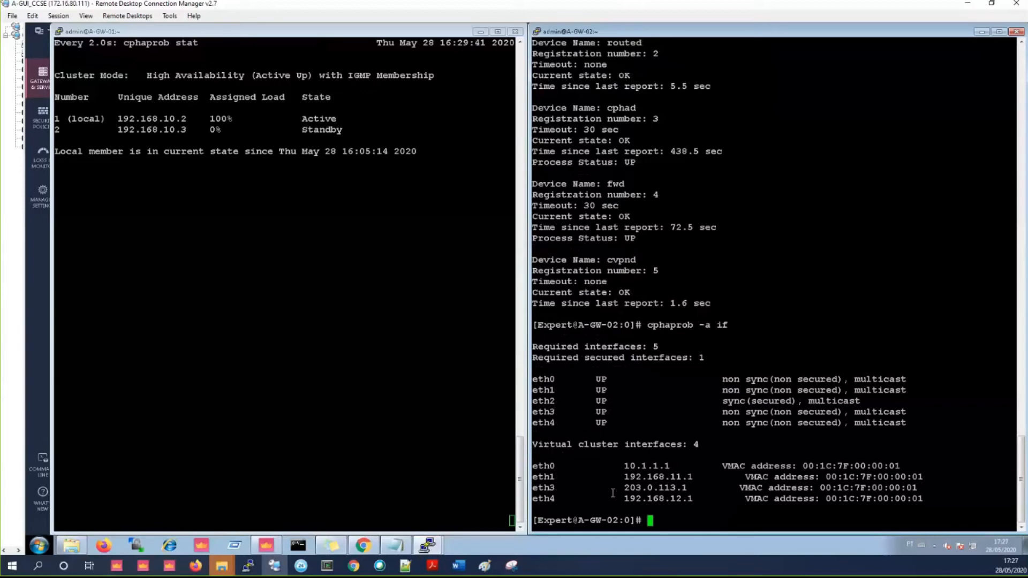
pyautogui.moveTo(555, 498); pyautogui.dragTo(534, 466)
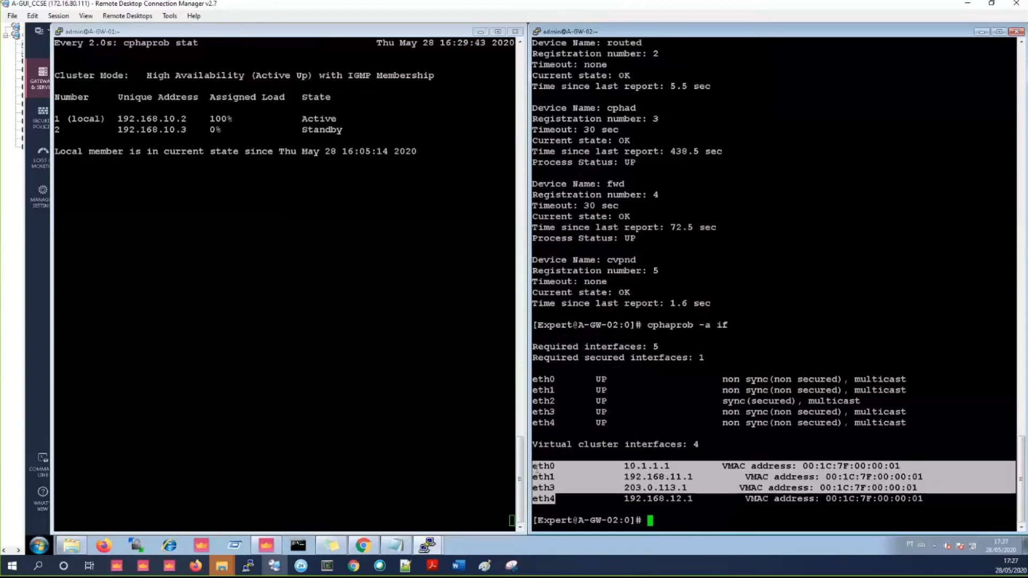
pyautogui.click(722, 514)
# Bring down eth1 on A-GW-02 with ifdown eth1 and check member 2's state on A-GW-01.
pyautogui.write('i')
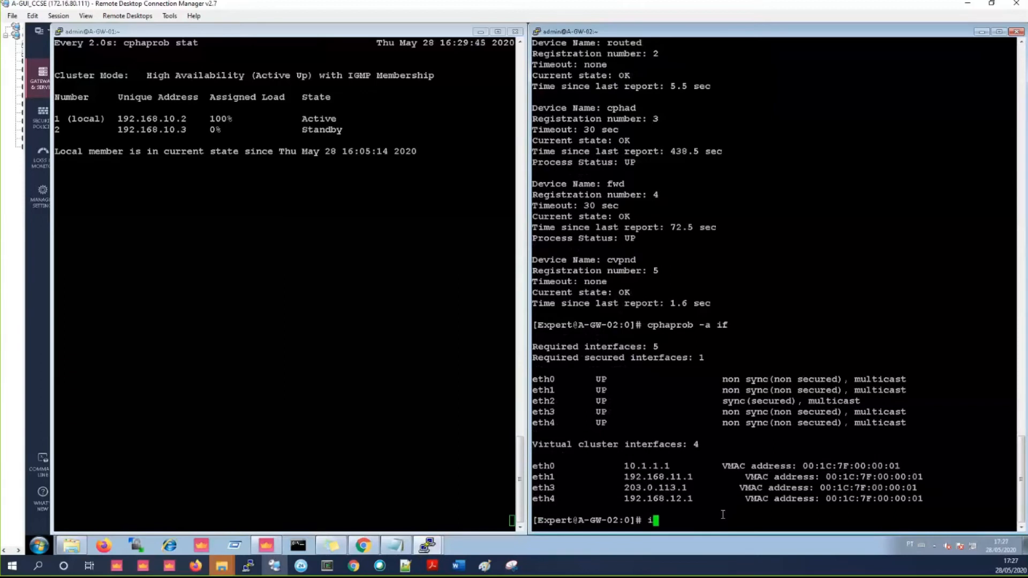
pyautogui.write('fdown eth1')
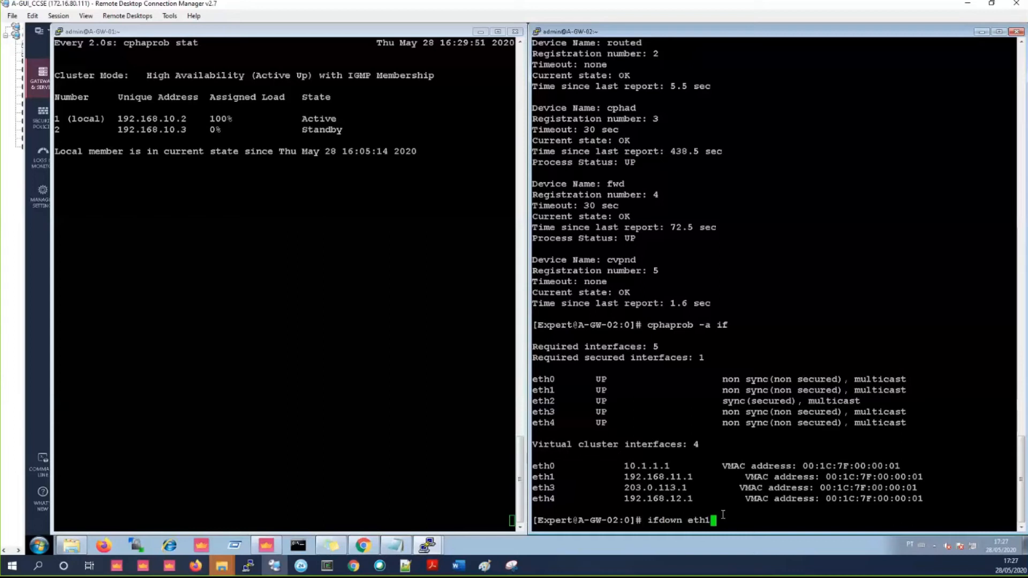
pyautogui.press('Return')
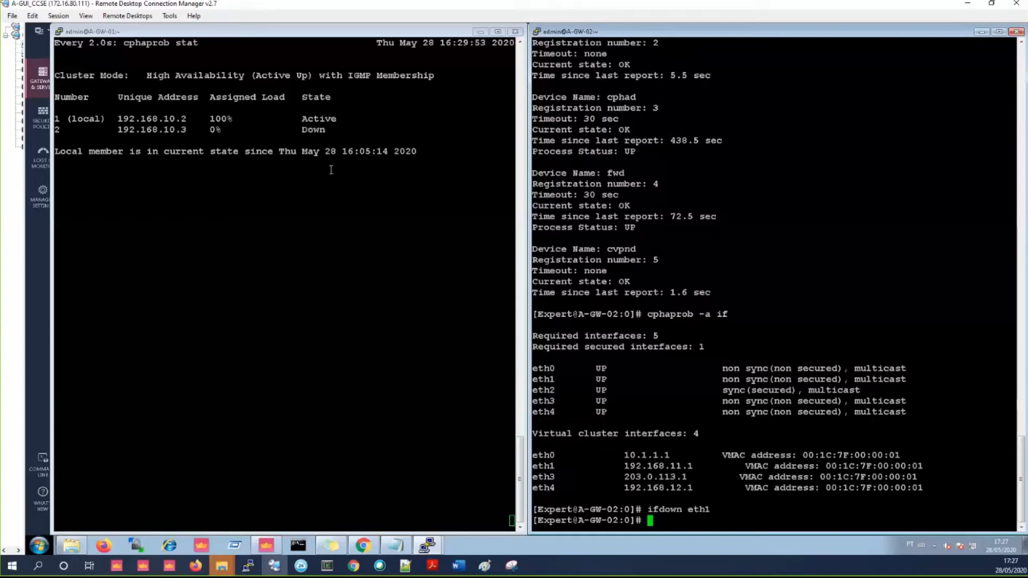
pyautogui.doubleClick(320, 132)
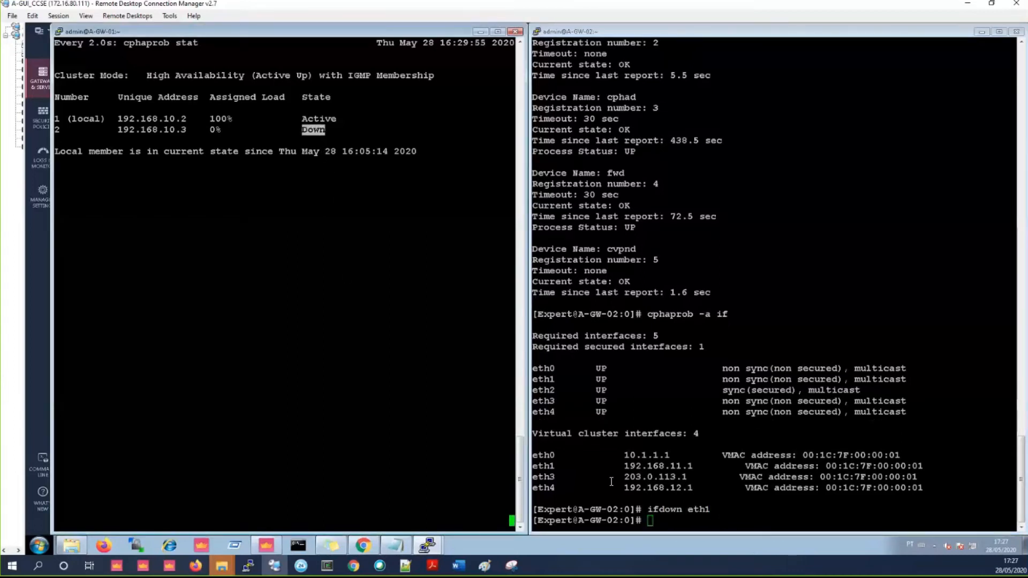
# Recall ifdown eth1 on A-GW-02 and run it again.
pyautogui.click(710, 368)
pyautogui.press('Up')
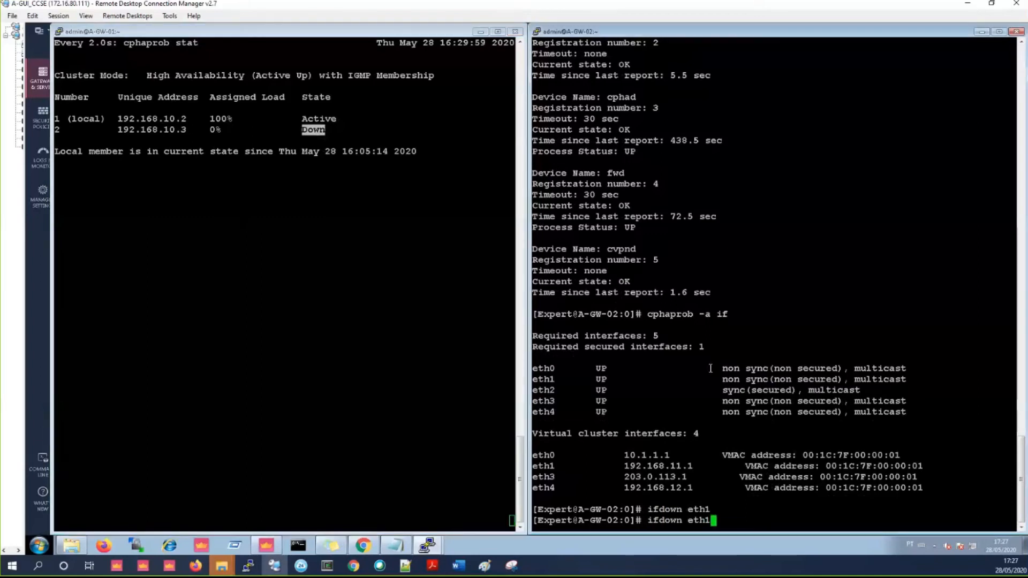
pyautogui.press('Return')
# Rerun cphaprob -a if on A-GW-02 and examine which virtual cluster interfaces are listed.
pyautogui.press('Up')
pyautogui.press('Up')
pyautogui.press('Up')
pyautogui.press('Up')
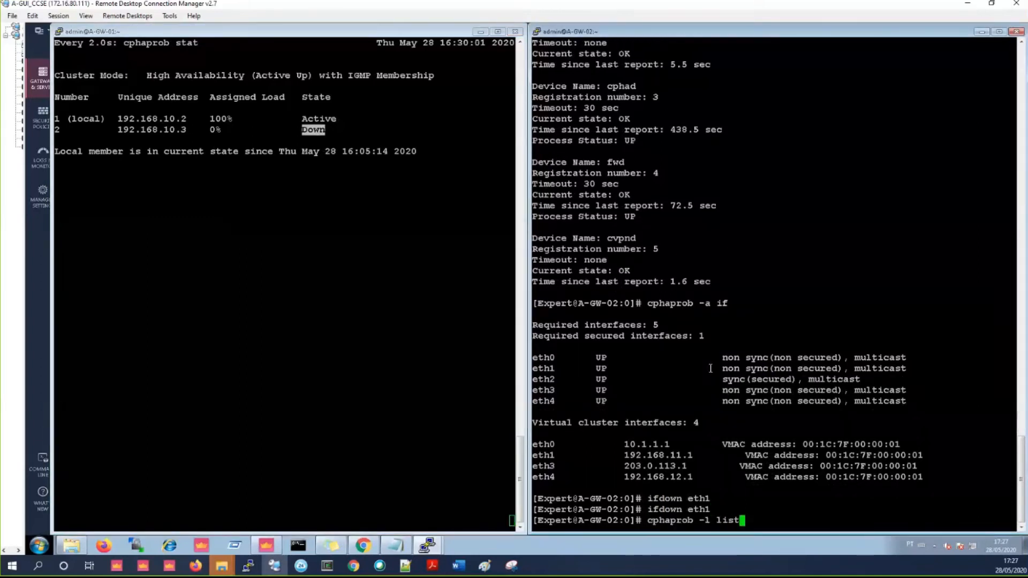
pyautogui.press('Down')
pyautogui.press('Return')
pyautogui.doubleClick(720, 346)
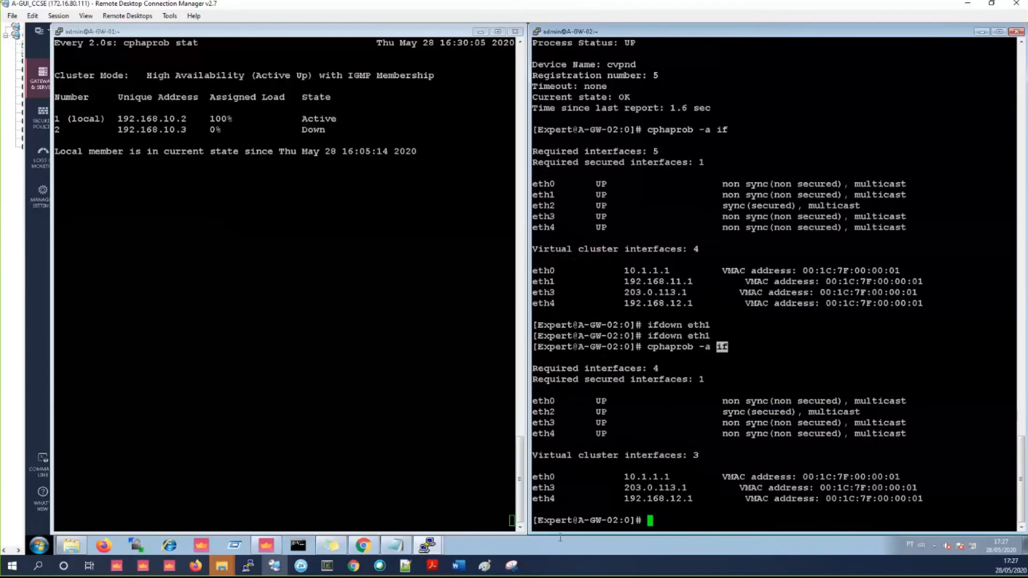
pyautogui.click(554, 502)
pyautogui.moveTo(555, 499); pyautogui.dragTo(532, 466)
pyautogui.click(558, 488)
pyautogui.click(570, 499)
# Stop the watch on A-GW-01, clear its screen and run cphaprob -a if to examine its virtual cluster interfaces.
pyautogui.click(343, 264)
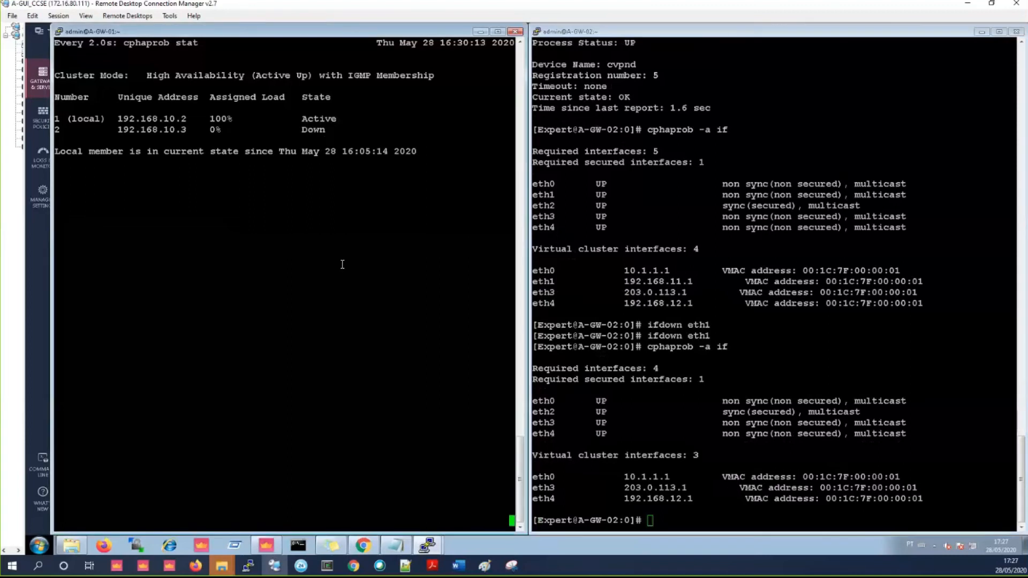
pyautogui.hotkey('ctrl', 'c')
pyautogui.write('cphaprob')
pyautogui.hotkey('ctrl', 'c')
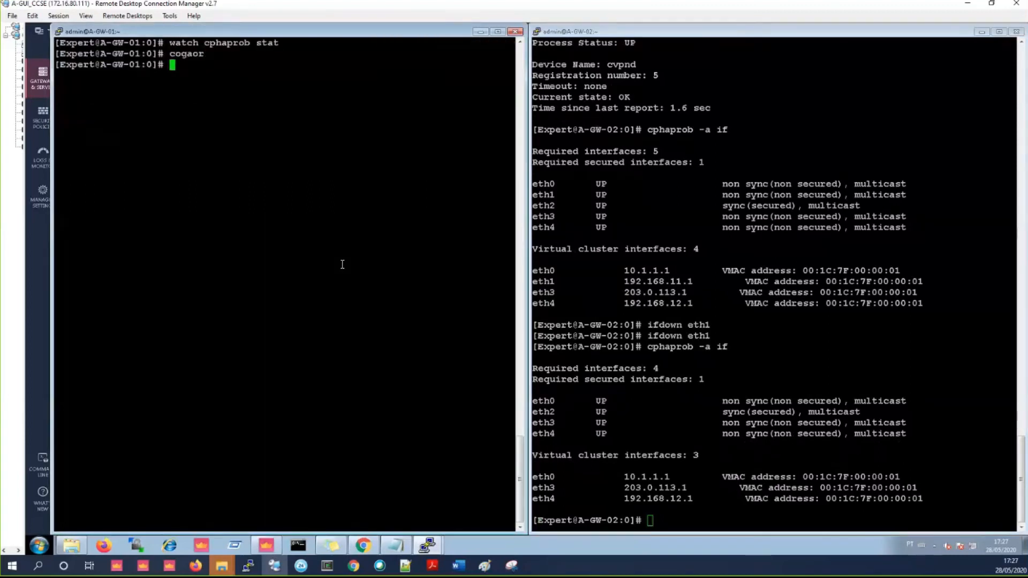
pyautogui.hotkey('ctrl', 'l')
pyautogui.write('cphaprob -a if')
pyautogui.press('Return')
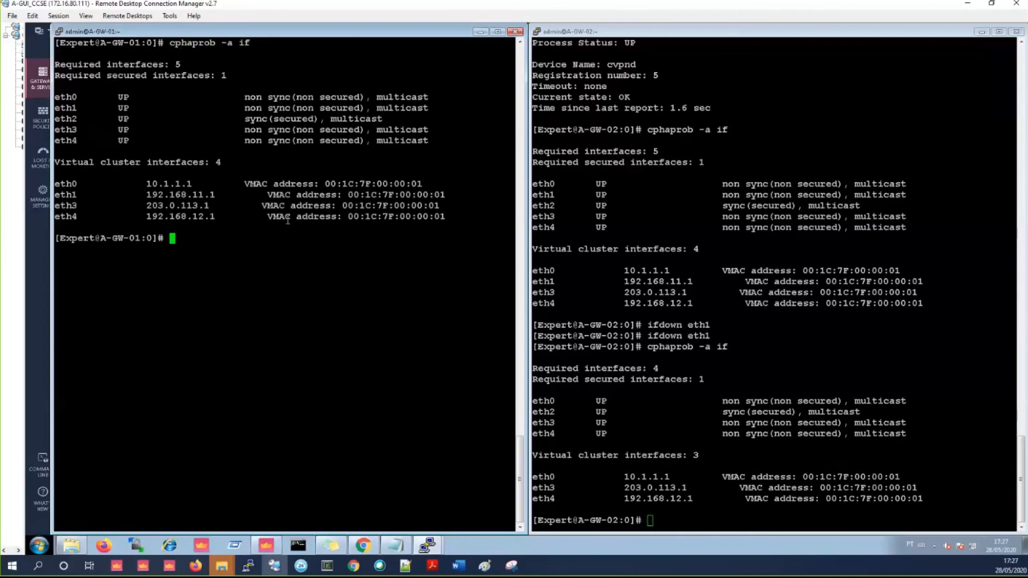
pyautogui.doubleClick(219, 163)
pyautogui.moveTo(457, 221); pyautogui.dragTo(75, 184)
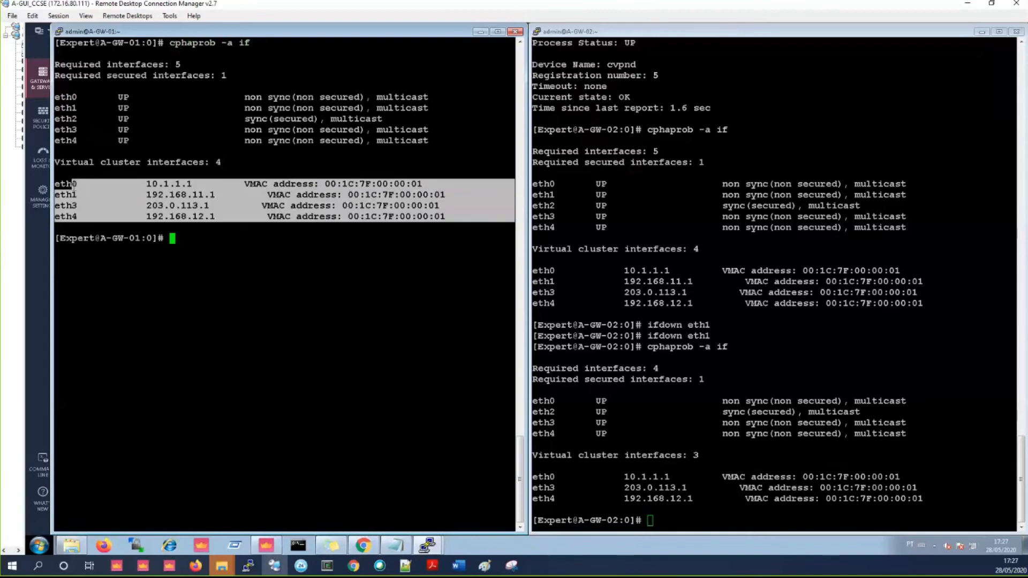
pyautogui.click(344, 279)
pyautogui.hotkey('ctrl', 'r')
pyautogui.write('watc')
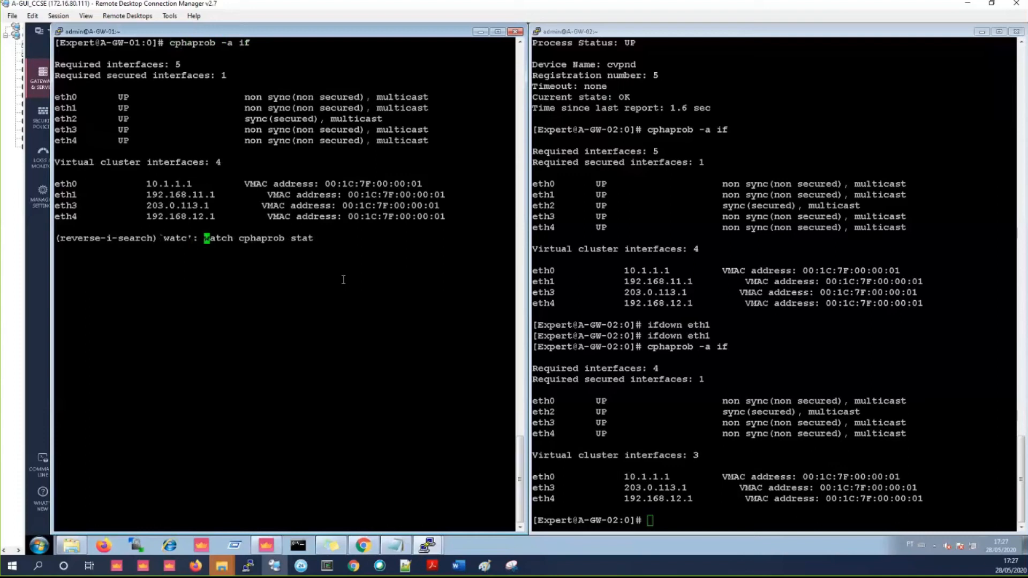
pyautogui.hotkey('ctrl', 'c')
# Run cphaprob stat on A-GW-01 to check member 2's state.
pyautogui.write('cphaprob stat')
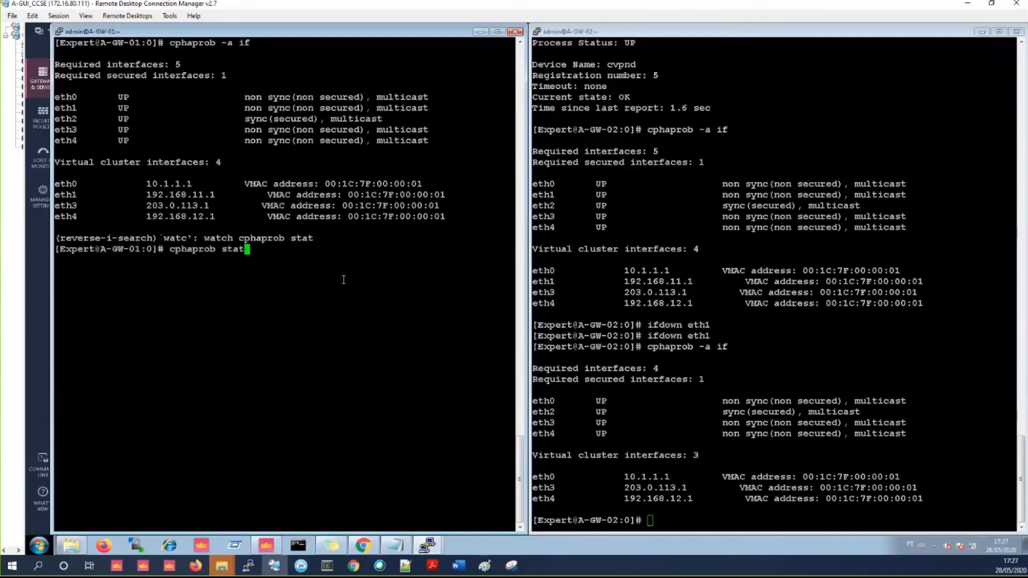
pyautogui.press('Return')
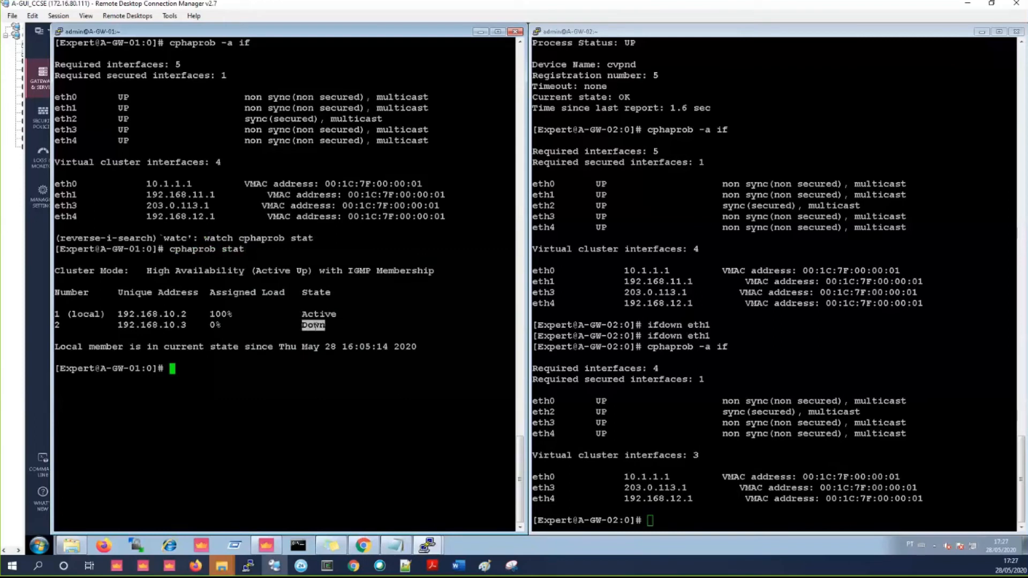
# Examine both members' states in the cphaprob stat output on A-GW-01.
pyautogui.doubleClick(318, 315)
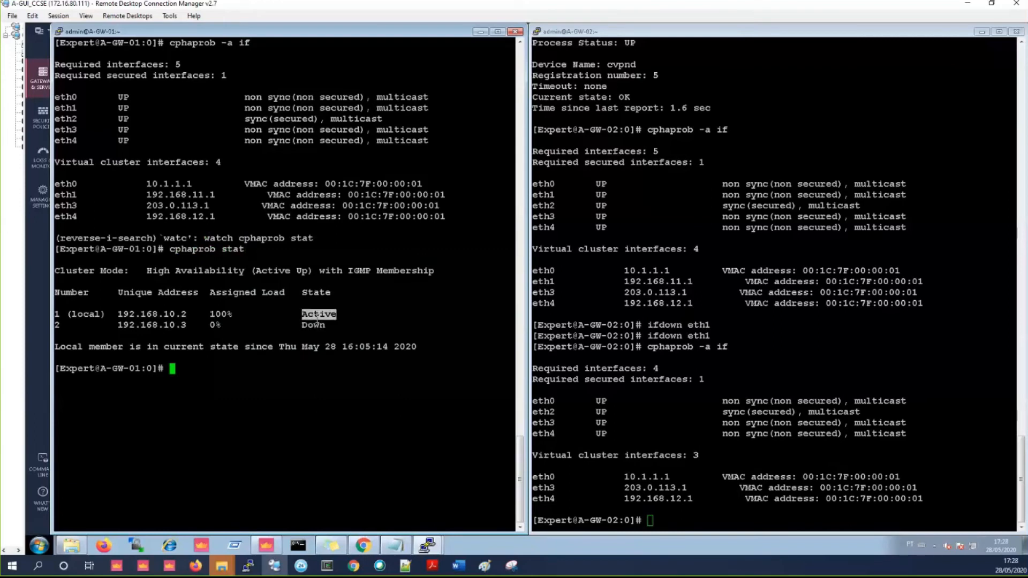
pyautogui.click(310, 332)
pyautogui.doubleClick(241, 371)
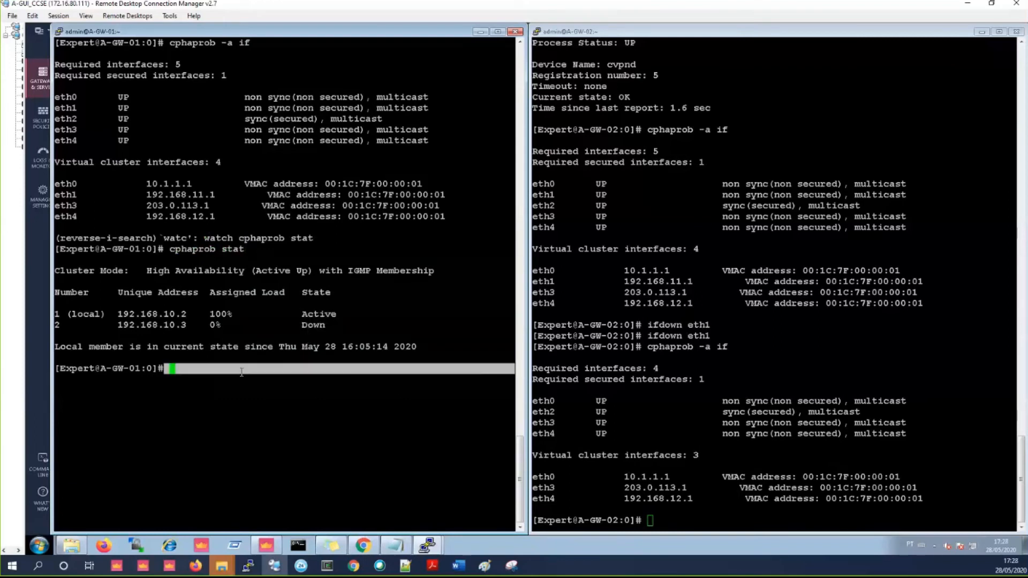
pyautogui.click(275, 337)
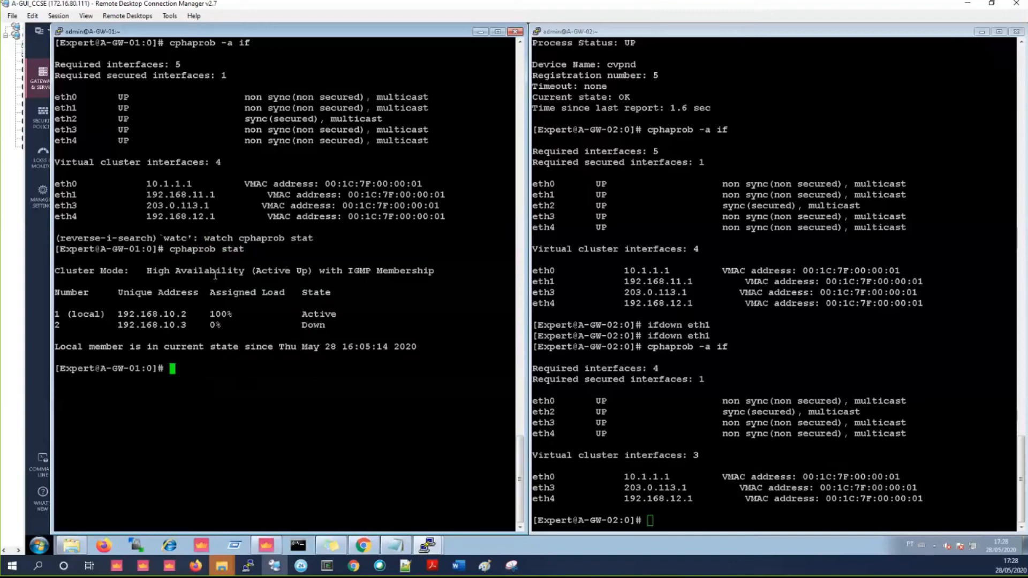
# Restart the watch of cphaprob stat on A-GW-01 and run ifup eth0 on A-GW-02.
pyautogui.click(755, 440)
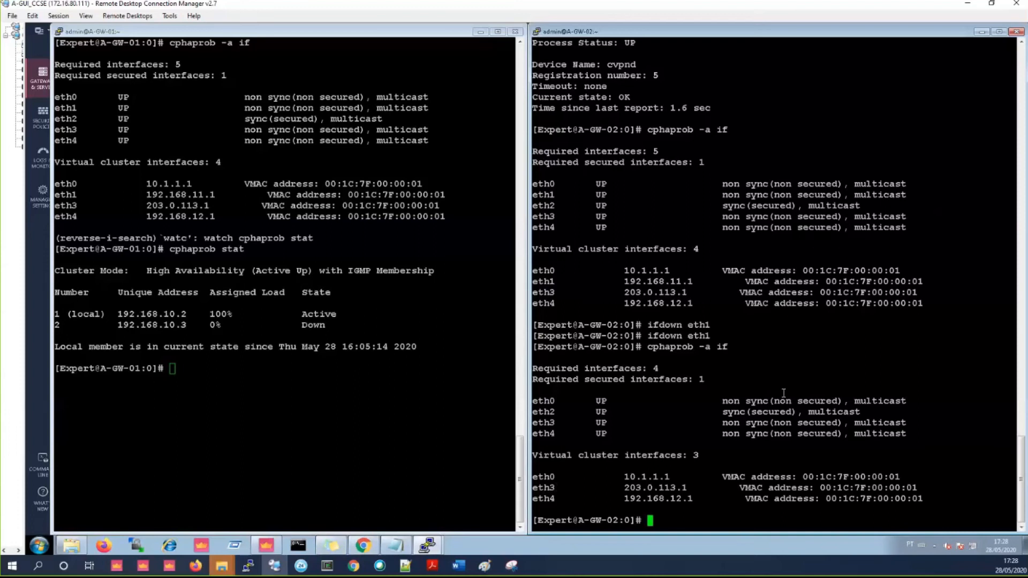
pyautogui.write('ifup eth0')
pyautogui.click(345, 413)
pyautogui.press('Up')
pyautogui.press('Up')
pyautogui.press('Return')
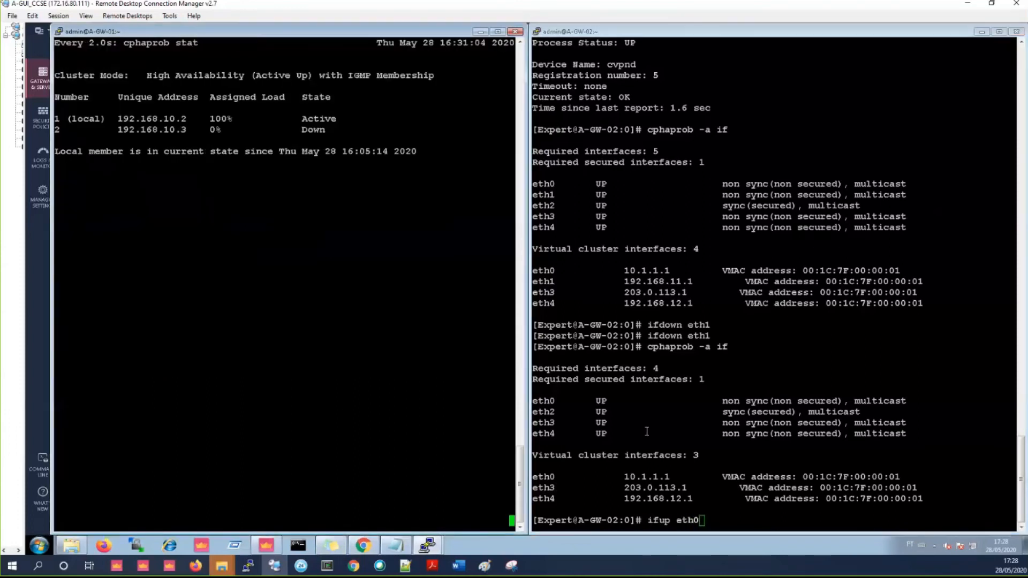
pyautogui.click(647, 431)
pyautogui.press('Return')
# Run cphaprob -l list on A-GW-02 and examine the state of the Interface Active Check device.
pyautogui.write('cphaprob -l lis')
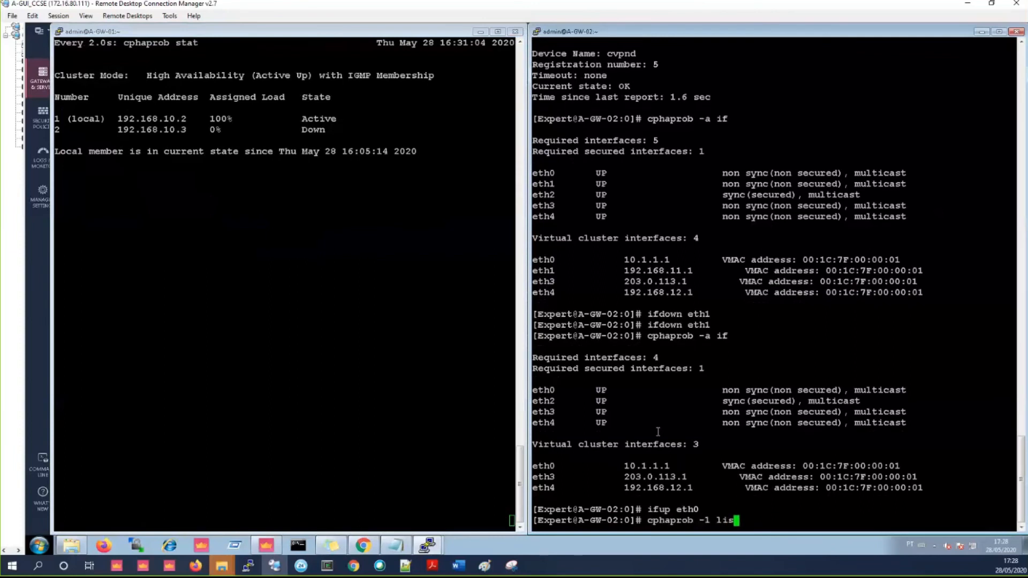
pyautogui.write('t')
pyautogui.press('Return')
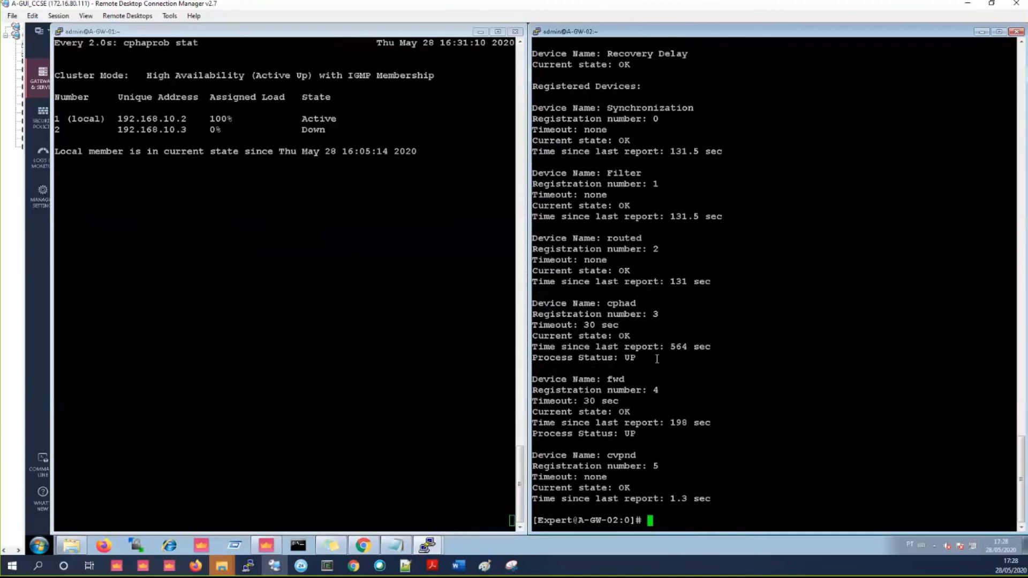
pyautogui.scroll(7, 657, 359)
pyautogui.doubleClick(631, 271)
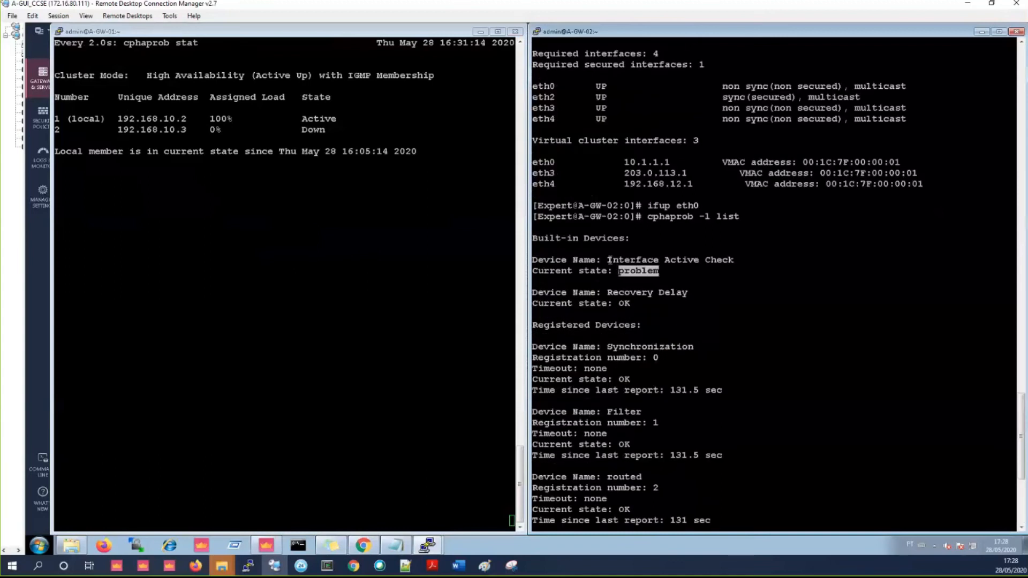
pyautogui.moveTo(606, 260); pyautogui.dragTo(734, 260)
pyautogui.click(682, 288)
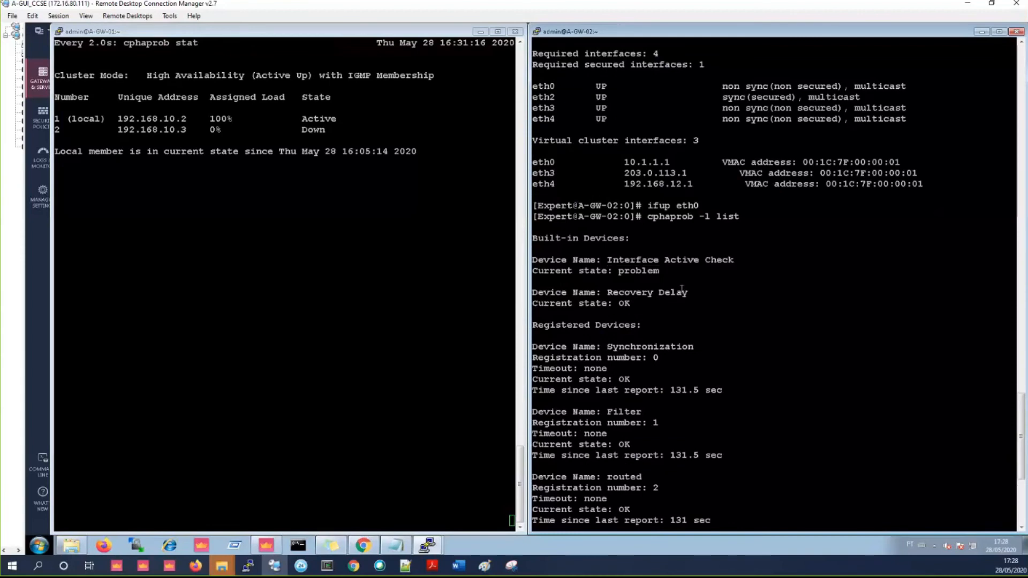
# Discard the recalled cphaprob -a if command and bring eth1 back up on A-GW-02 with ifup eth1.
pyautogui.press('Up')
pyautogui.press('Up')
pyautogui.press('Up')
pyautogui.hotkey('ctrl', 'c')
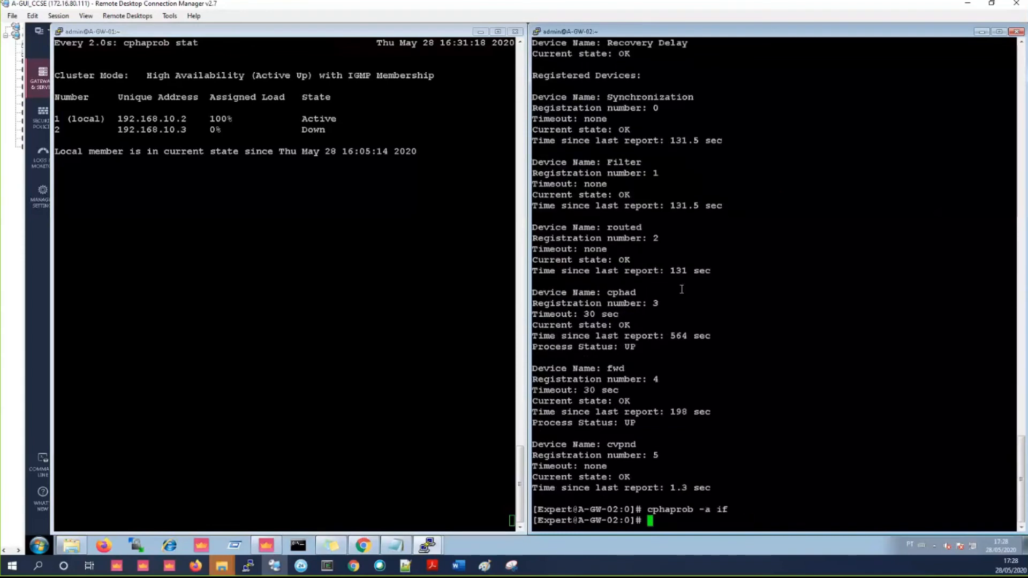
pyautogui.write('ifup eth1')
pyautogui.press('Return')
# Rerun cphaprob -l list on A-GW-02, checking the Interface Active Check state and member 2's state in the A-GW-01 watch.
pyautogui.press('Up')
pyautogui.press('Up')
pyautogui.press('Up')
pyautogui.press('Return')
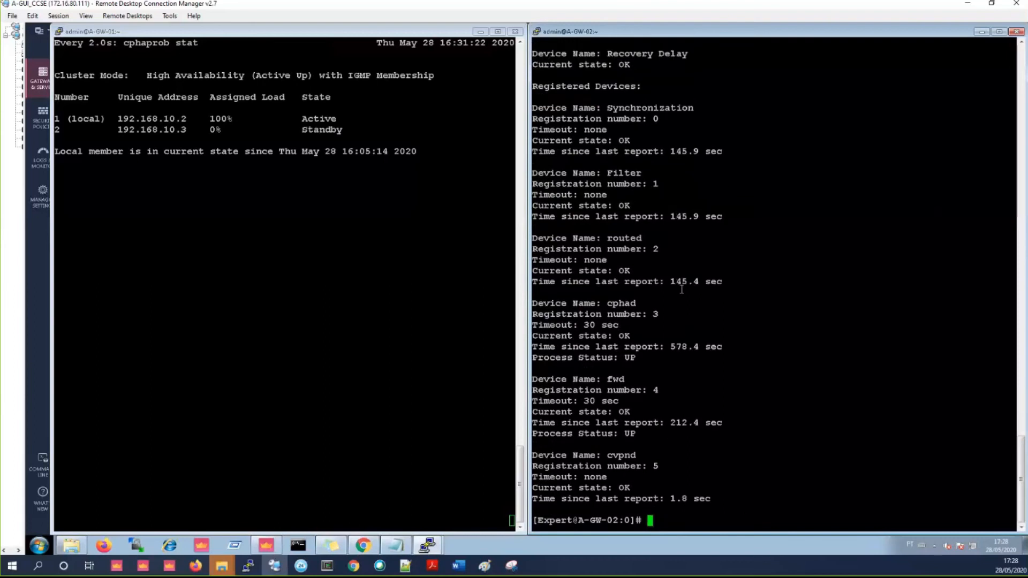
pyautogui.scroll(7, 620, 123)
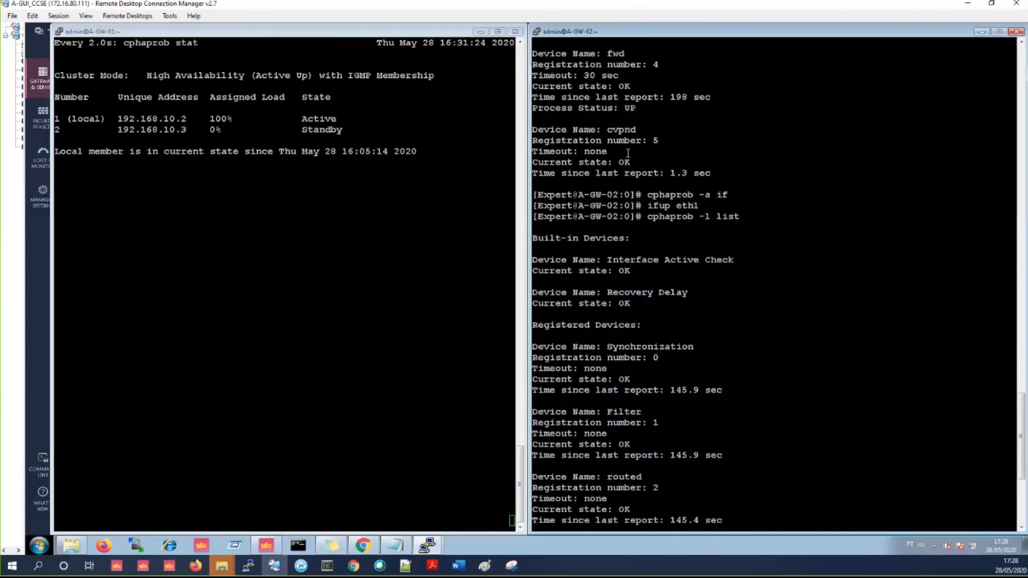
pyautogui.doubleClick(624, 270)
pyautogui.scroll(-1, 468, 263)
pyautogui.doubleClick(328, 130)
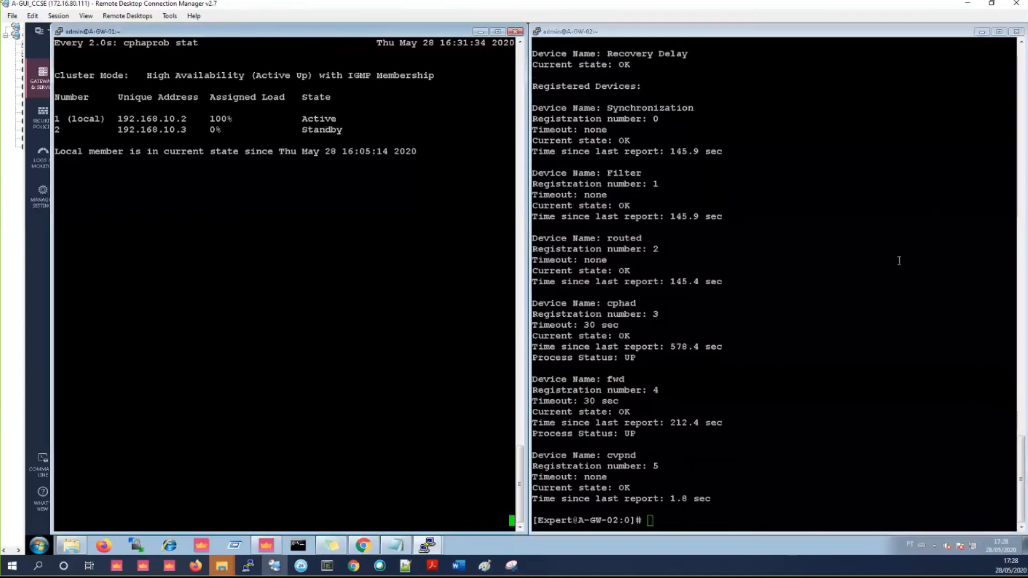
# Clear the A-GW-02 screen and set the member administratively down with clusterXL_admin down.
pyautogui.click(850, 281)
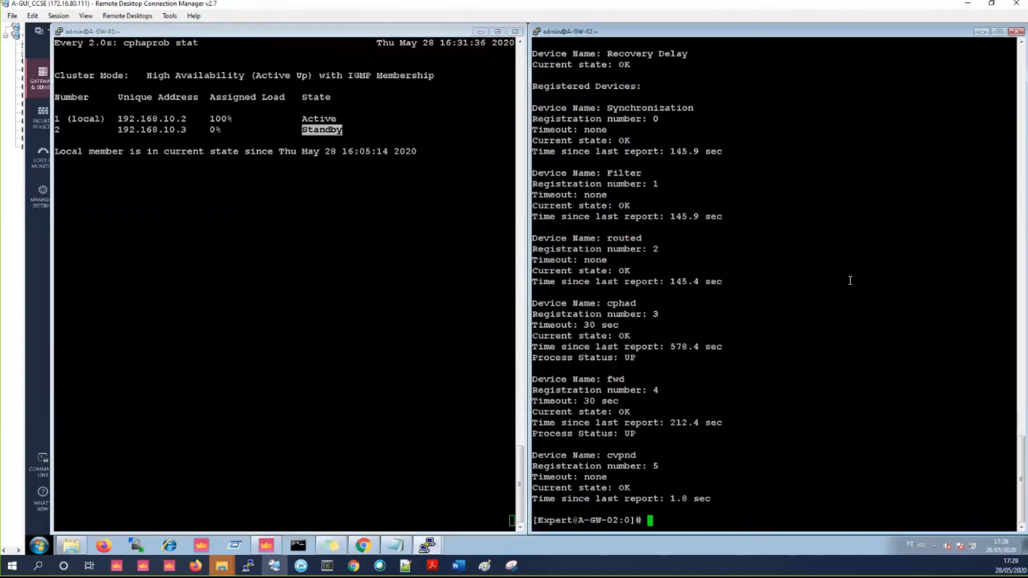
pyautogui.hotkey('ctrl', 'l')
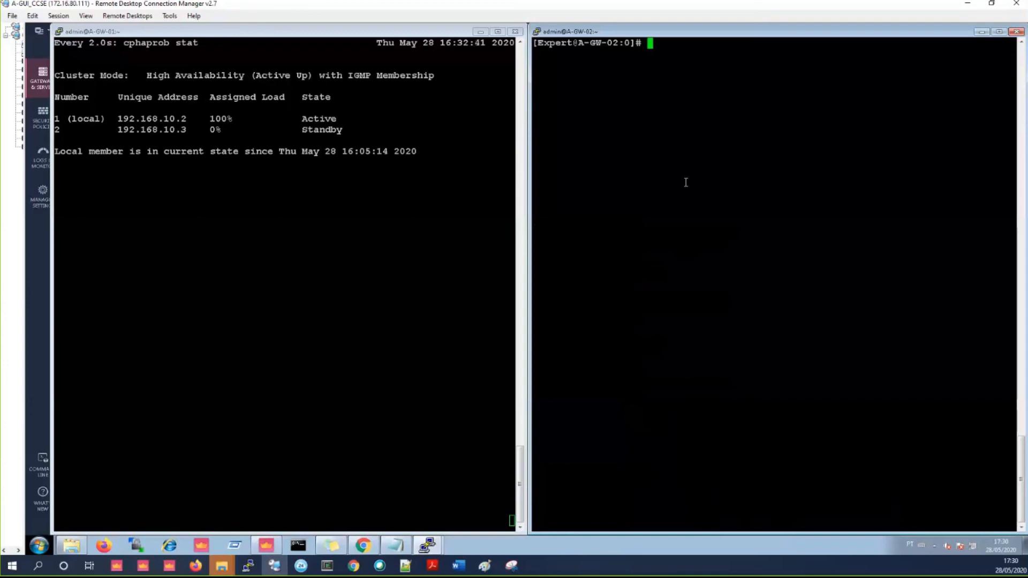
pyautogui.write('clusterXL_admin down')
pyautogui.press('Return')
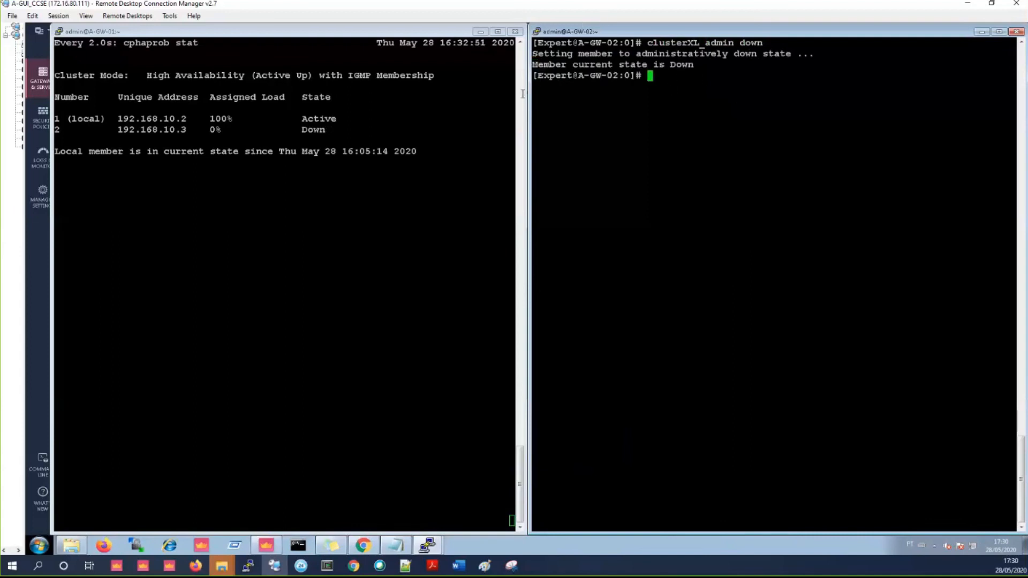
# Return A-GW-02 to normal cluster operation with clusterXL_admin up.
pyautogui.doubleClick(681, 77)
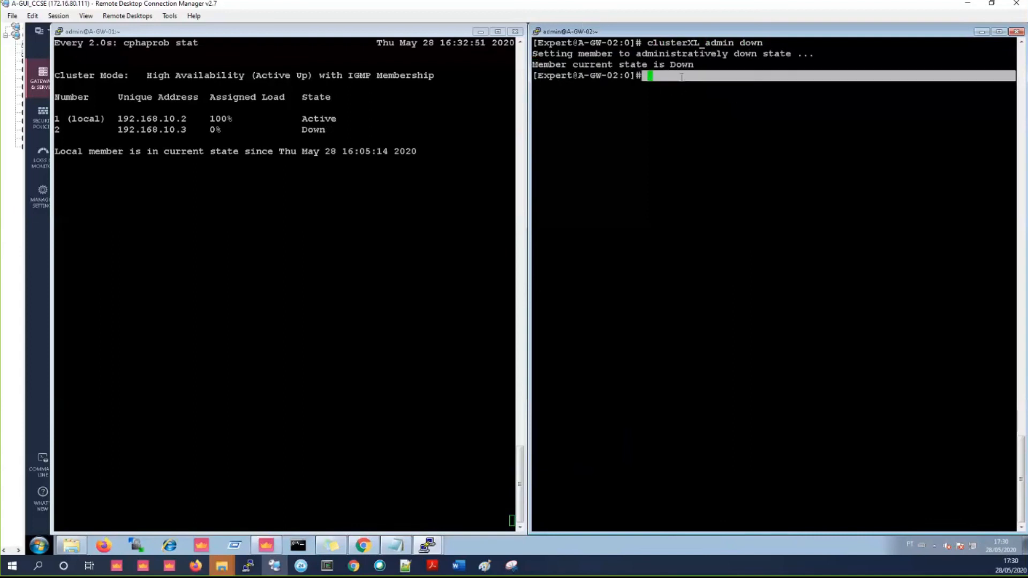
pyautogui.press('Up')
pyautogui.press('BackSpace')
pyautogui.press('BackSpace')
pyautogui.press('BackSpace')
pyautogui.press('BackSpace')
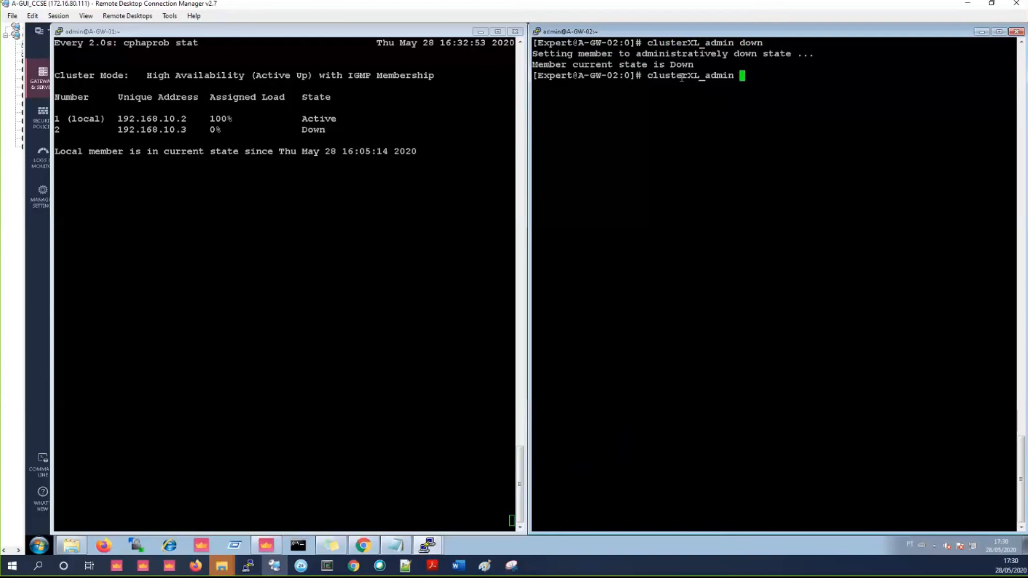
pyautogui.write('up')
pyautogui.press('Return')
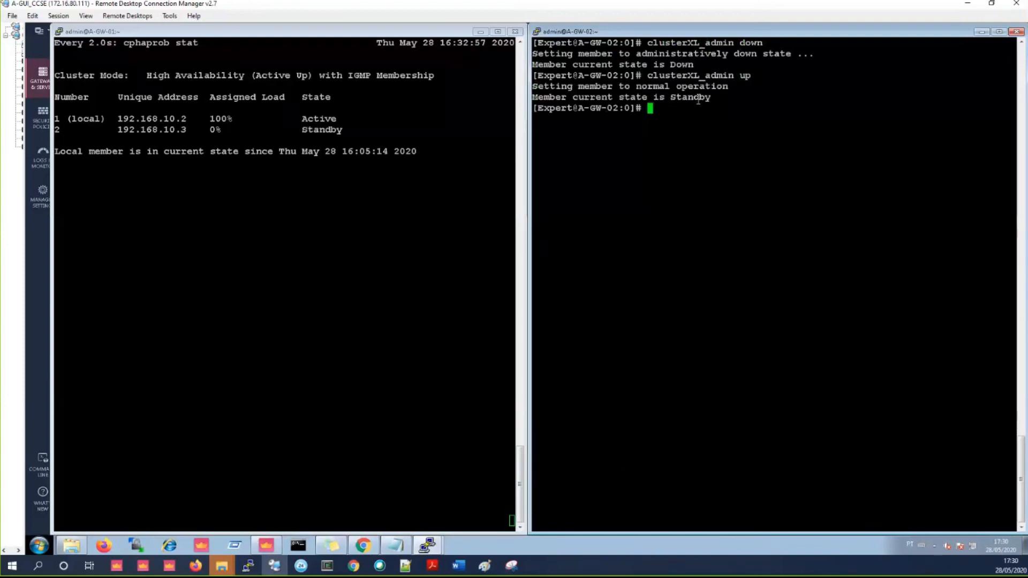
# Review the member state reported on A-GW-02 and the clusterXL_admin down command above it.
pyautogui.doubleClick(693, 98)
pyautogui.click(747, 108)
pyautogui.moveTo(644, 43); pyautogui.dragTo(764, 46)
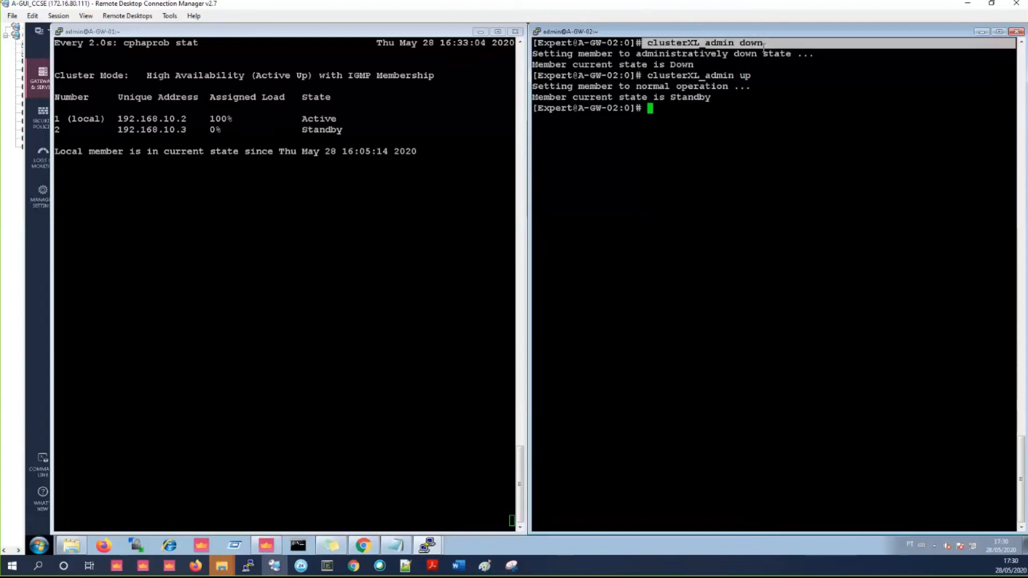
pyautogui.click(722, 138)
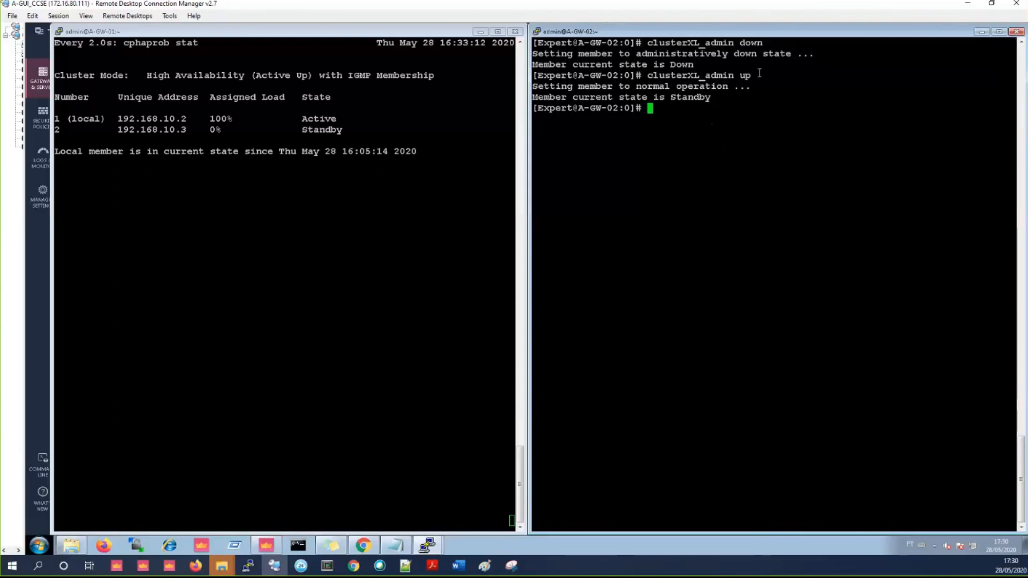
# Write cpstop at the A-GW-02 prompt and change it to cpstart without running either command.
pyautogui.write('cpstop')
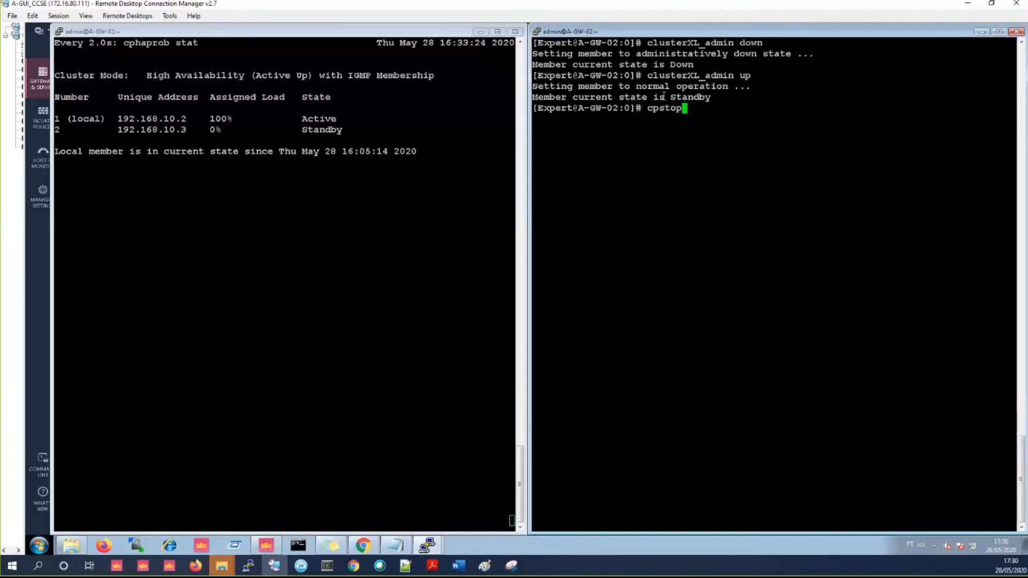
pyautogui.press('BackSpace')
pyautogui.press('BackSpace')
pyautogui.press('BackSpace')
pyautogui.write('tart')
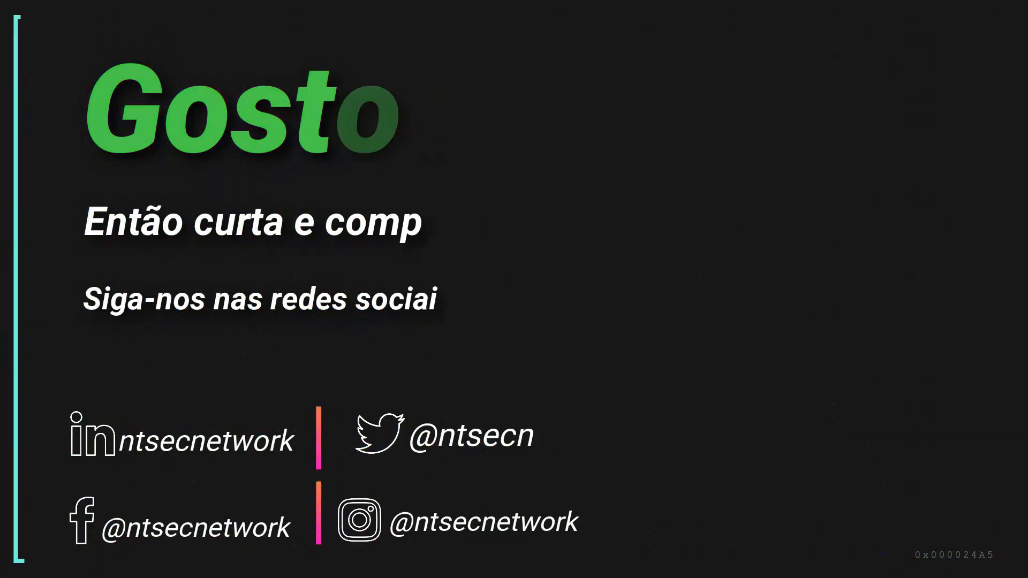